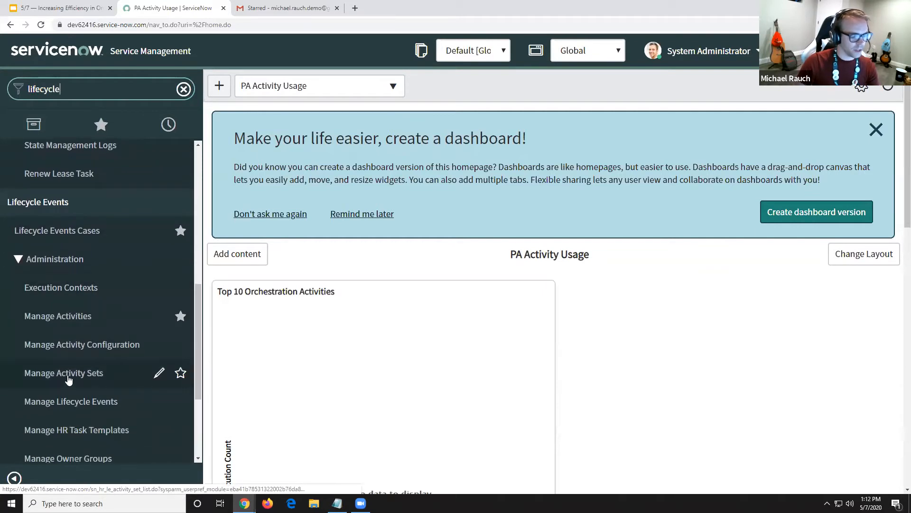
# Open the Pre-Hire activity set from the lifecycle event activity sets and make its record editable
pyautogui.click(67, 376)
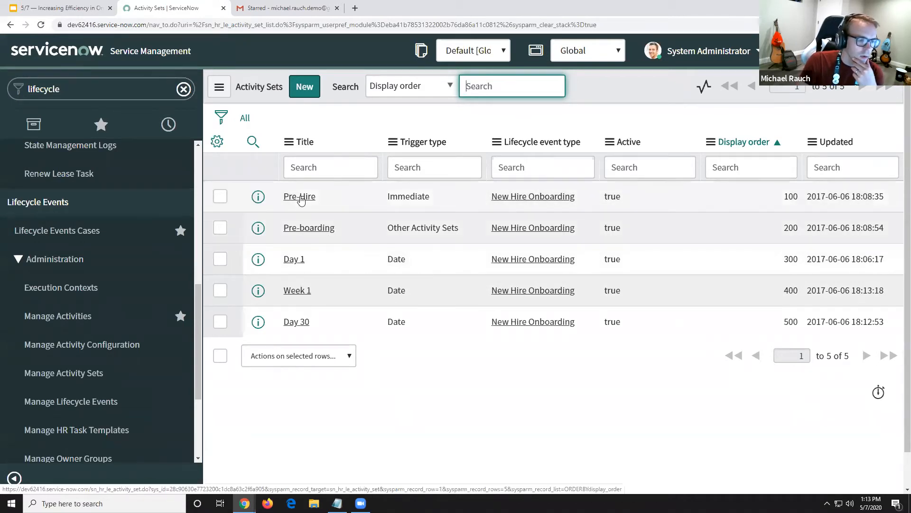
pyautogui.click(301, 197)
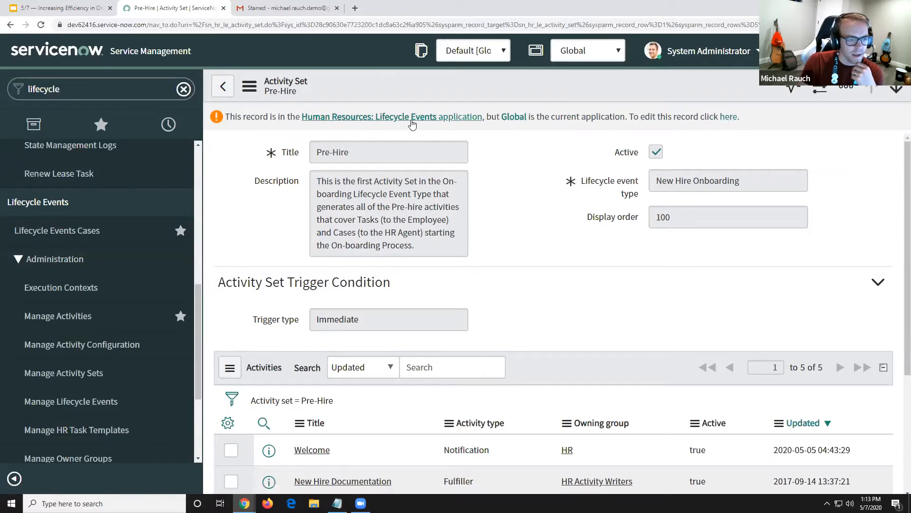
pyautogui.click(728, 118)
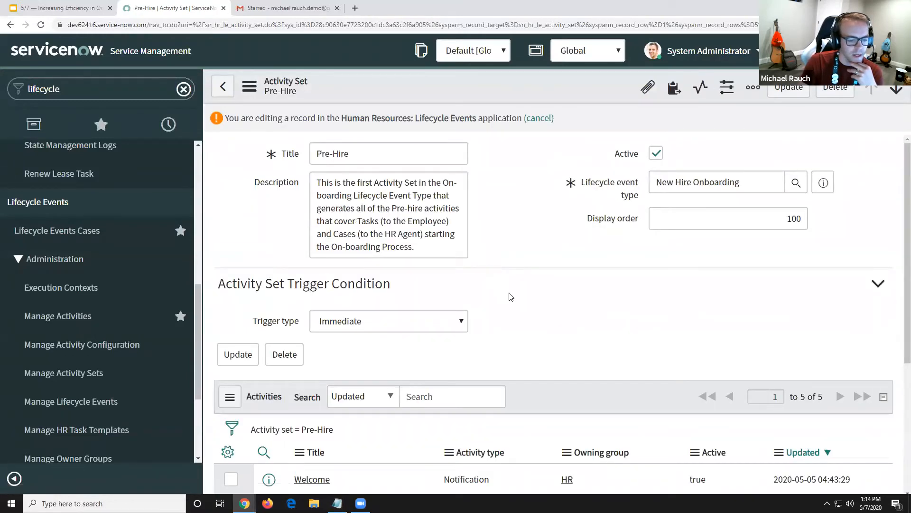
# Review the Pre-Hire activities and their types, open the Welcome notification activity, and make its record editable
pyautogui.scroll(-2, 511, 297)
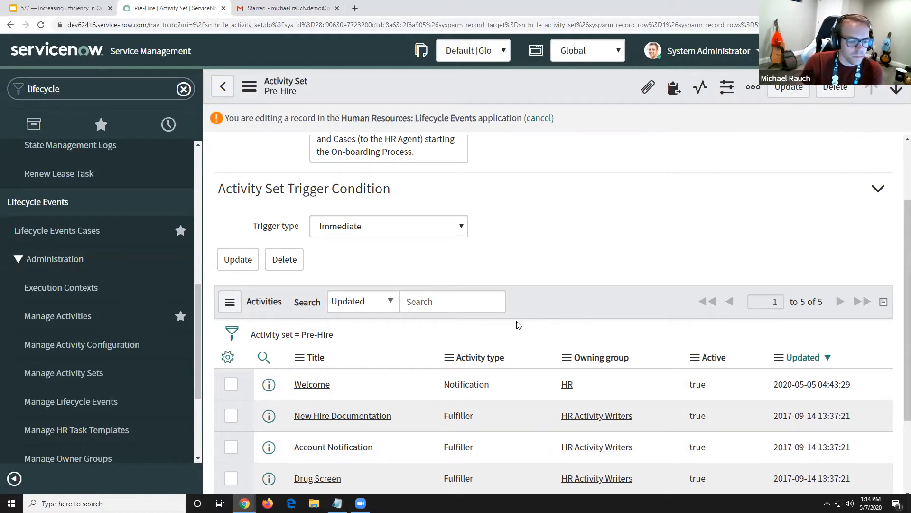
pyautogui.scroll(1, 519, 326)
pyautogui.scroll(-3, 520, 326)
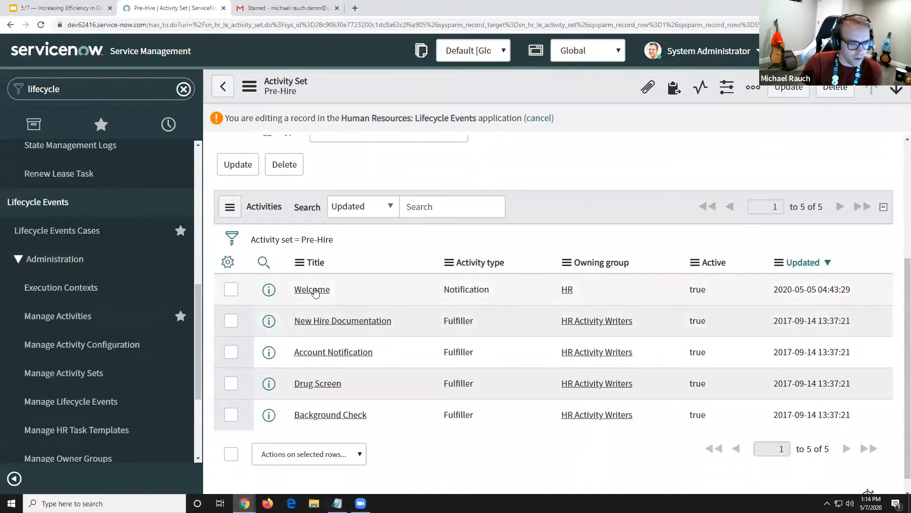
pyautogui.moveTo(446, 289); pyautogui.dragTo(490, 289)
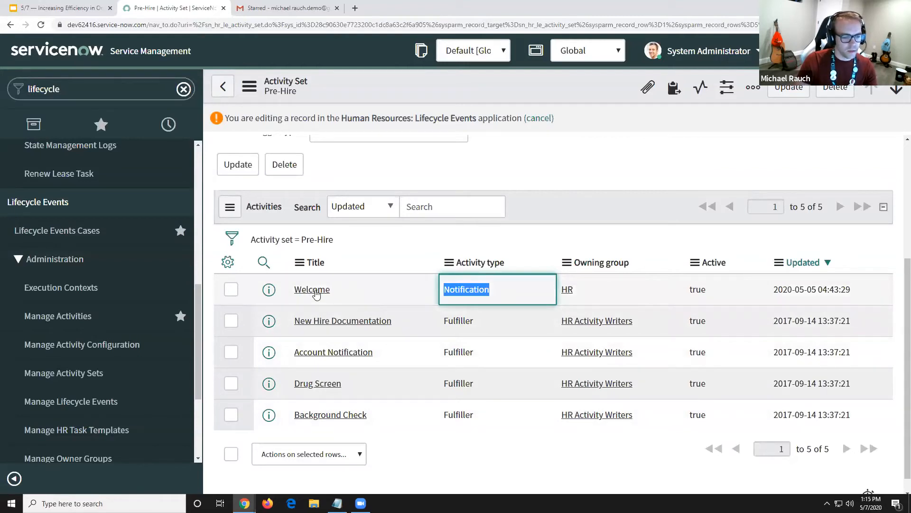
pyautogui.scroll(1, 352, 327)
pyautogui.scroll(2, 342, 356)
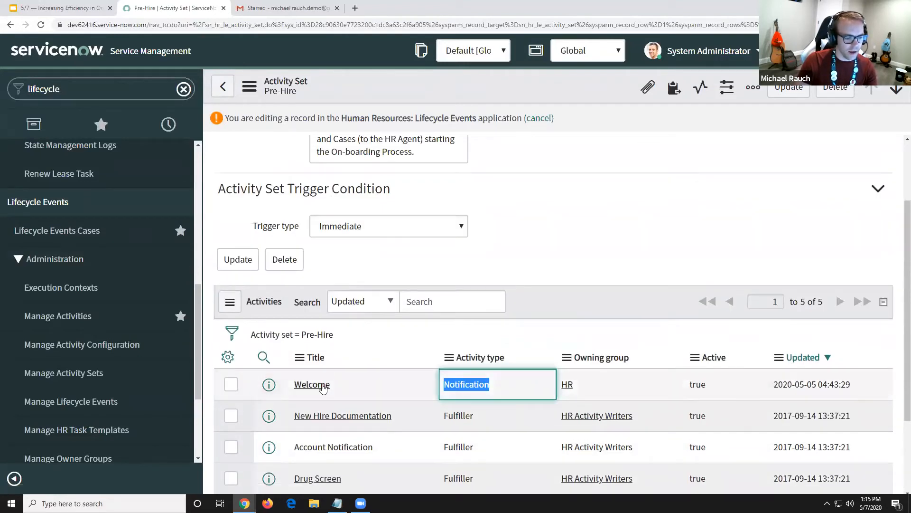
pyautogui.click(322, 382)
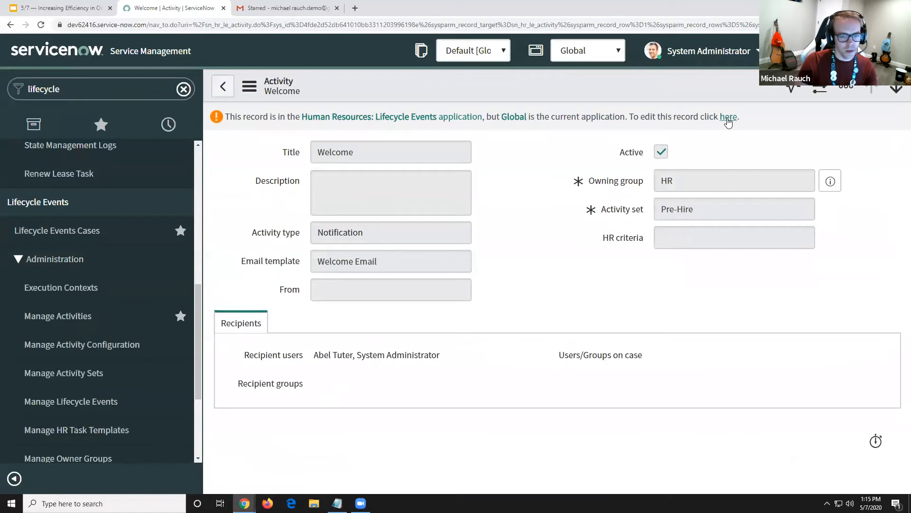
pyautogui.click(729, 118)
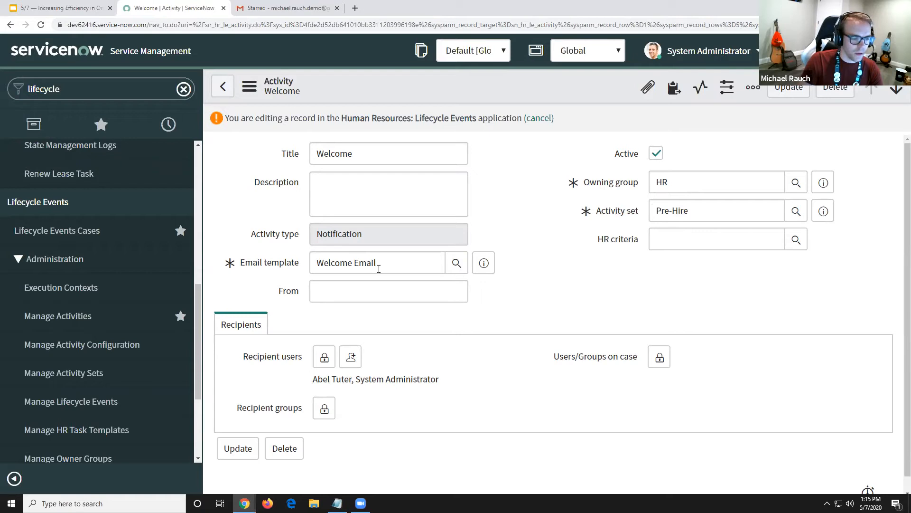
# Preview the Welcome Email template's content, examining its table, subject and message HTML, and close the preview
pyautogui.click(481, 270)
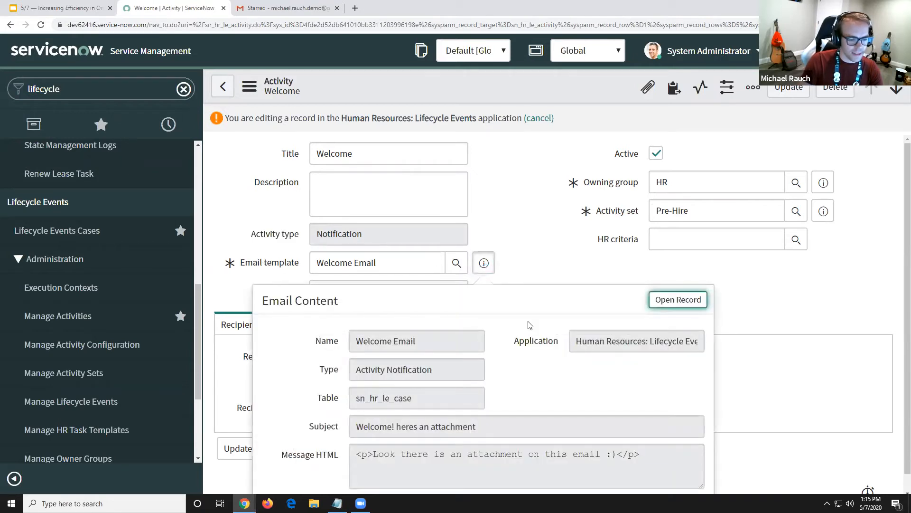
pyautogui.scroll(-1, 530, 359)
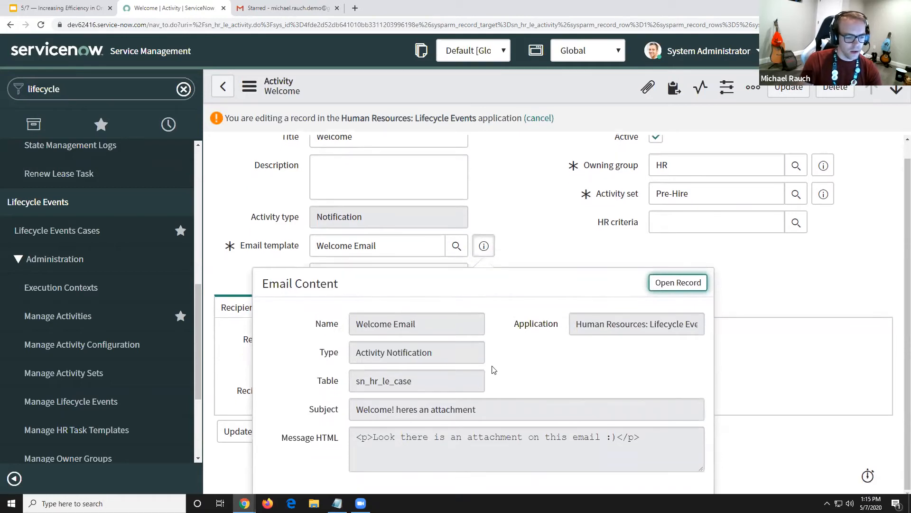
pyautogui.moveTo(413, 382); pyautogui.dragTo(356, 382)
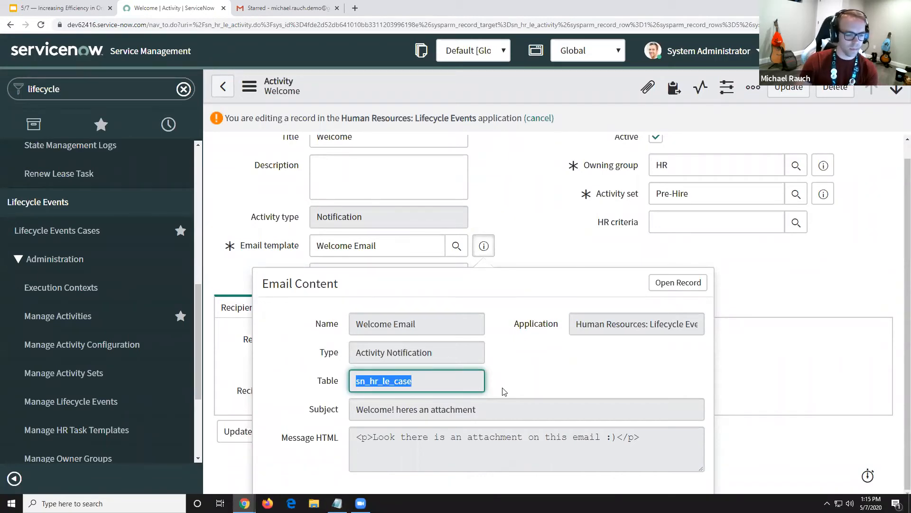
pyautogui.moveTo(484, 409); pyautogui.dragTo(658, 436)
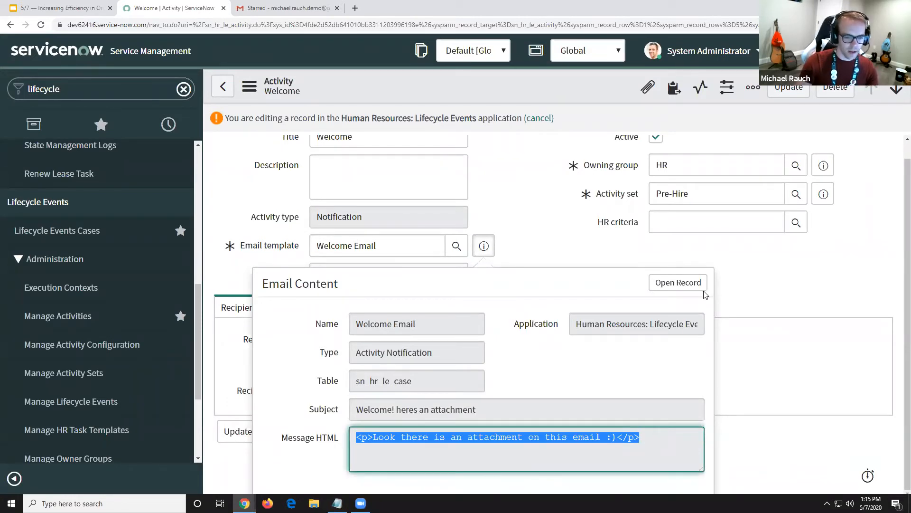
pyautogui.click(569, 231)
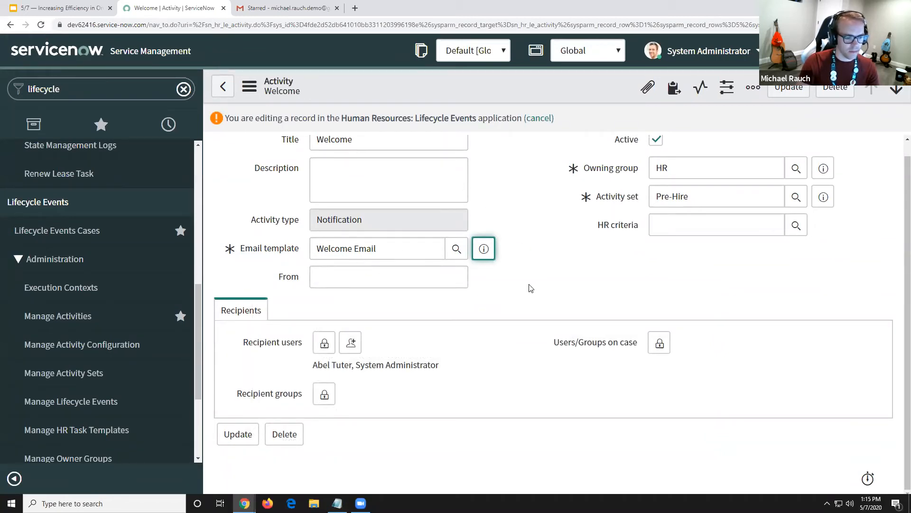
# Unlock the activity's recipient users list to inspect its entry options, and lock it again
pyautogui.click(325, 342)
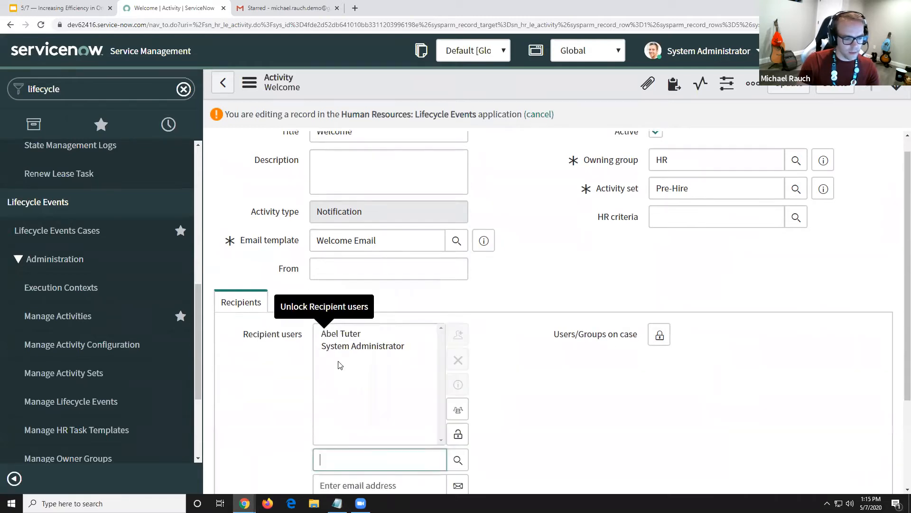
pyautogui.click(349, 486)
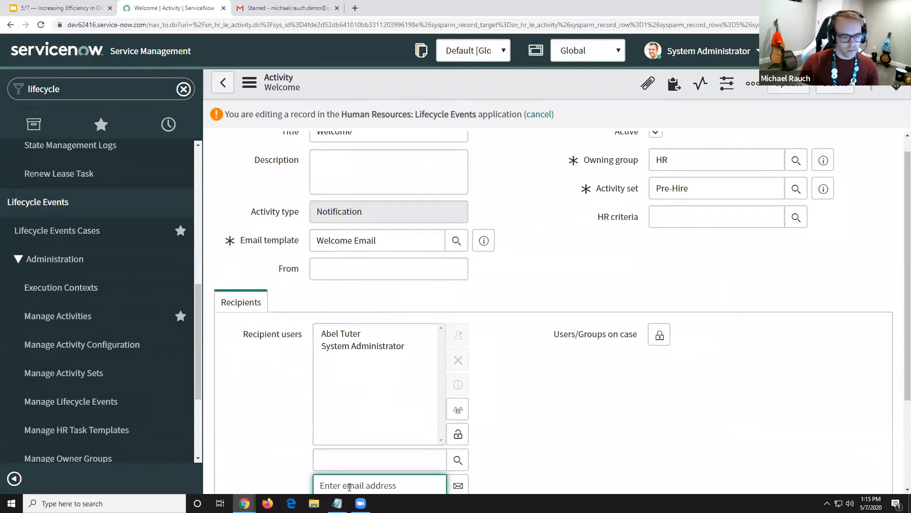
pyautogui.click(458, 434)
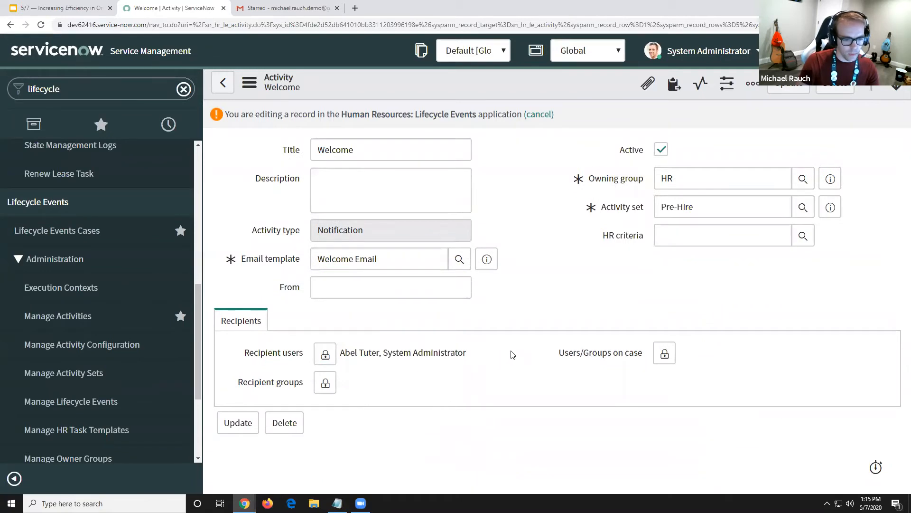
# Unlock the users/groups on case selection and expand the HR profile reference to list its fields
pyautogui.click(664, 354)
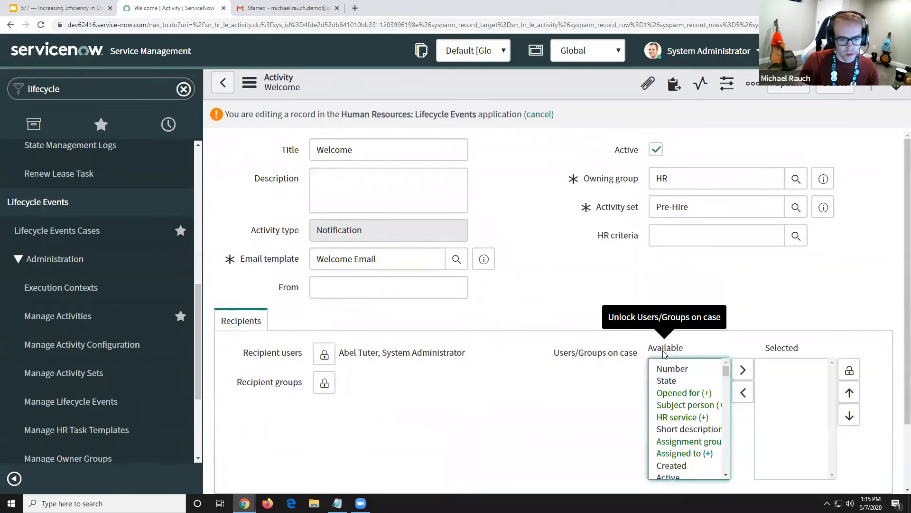
pyautogui.moveTo(595, 356)
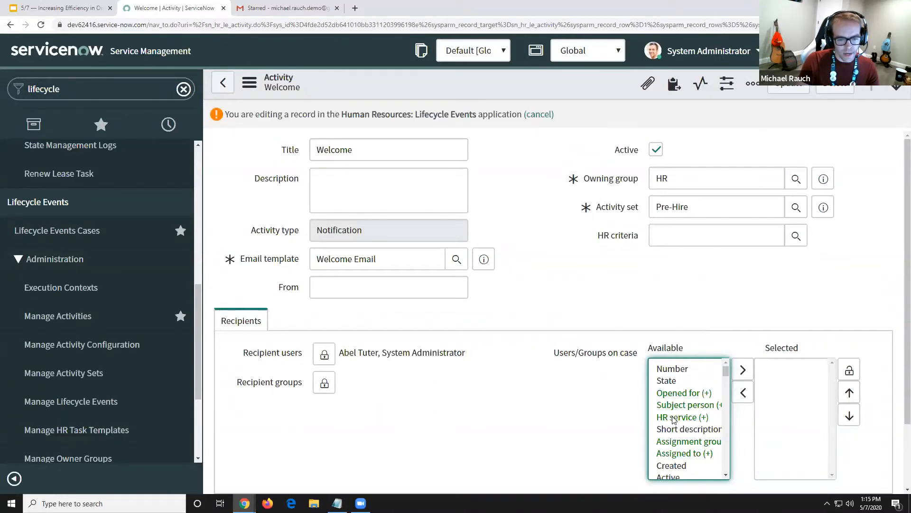
pyautogui.scroll(-5, 684, 424)
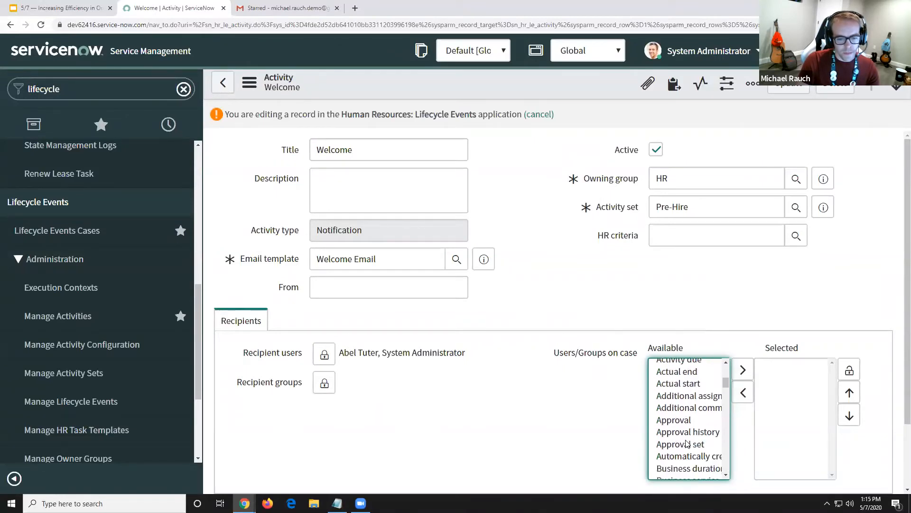
pyautogui.scroll(-10, 689, 441)
pyautogui.scroll(3, 690, 442)
pyautogui.click(685, 405)
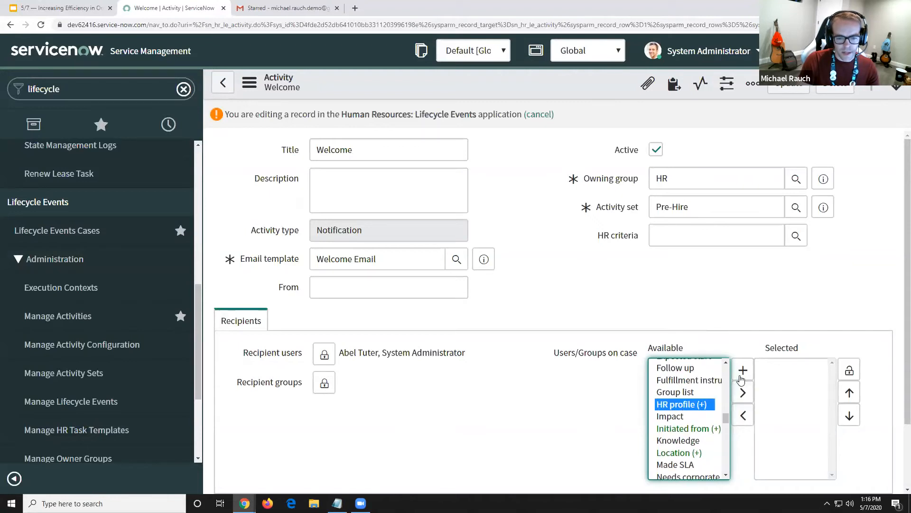
pyautogui.click(741, 373)
# Add the HR profile's Personal email field to the selected users/groups on case and lock the selection
pyautogui.moveTo(728, 454); pyautogui.dragTo(722, 424)
pyautogui.click(698, 412)
pyautogui.click(743, 370)
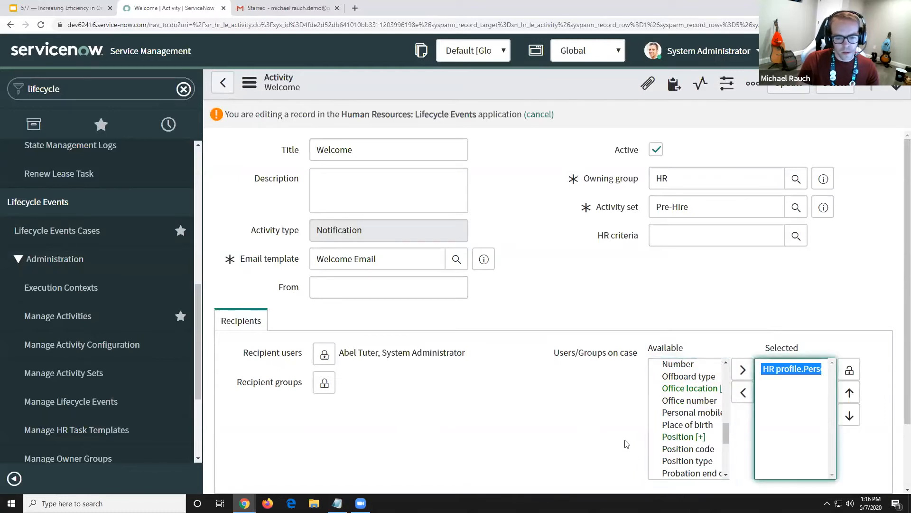
pyautogui.click(585, 438)
pyautogui.click(850, 369)
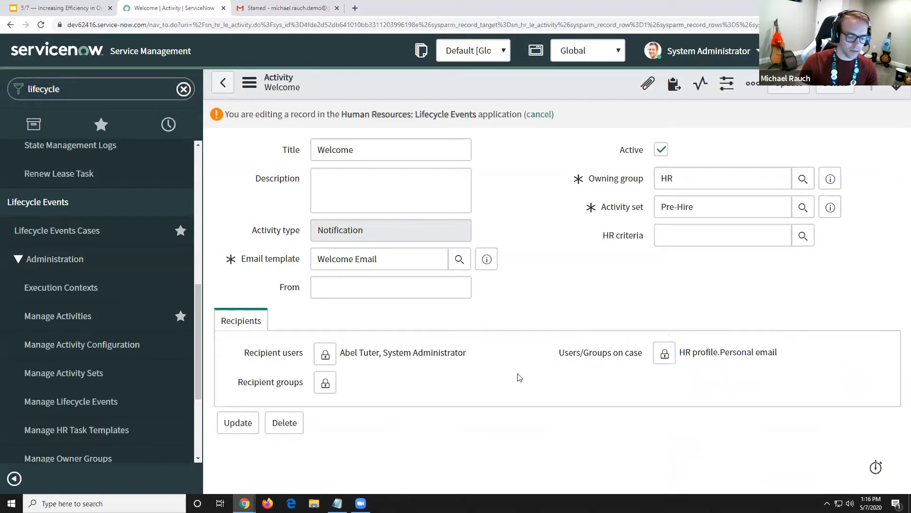
# Copy the Welcome activity's sys_id, switch to Notepad, and paste it under the line "Sys Id for Welcome Notification Activity"
pyautogui.rightClick(449, 88)
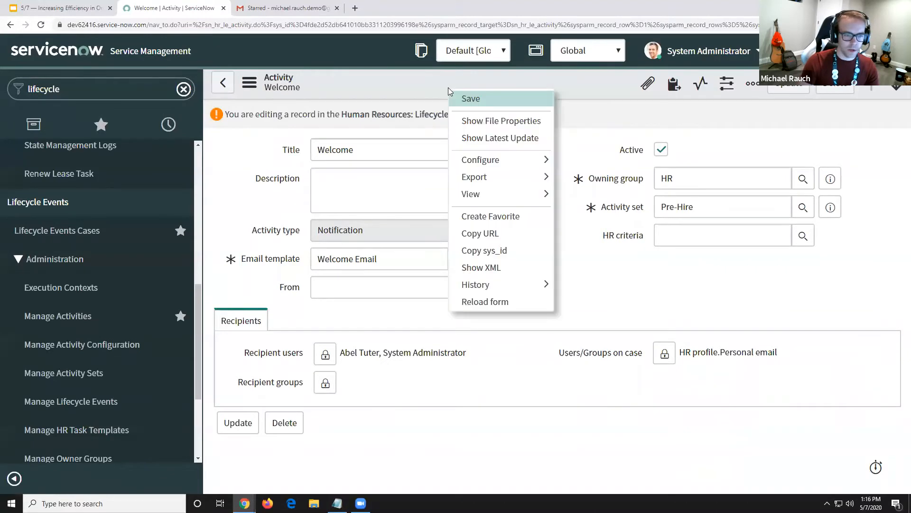
pyautogui.click(482, 251)
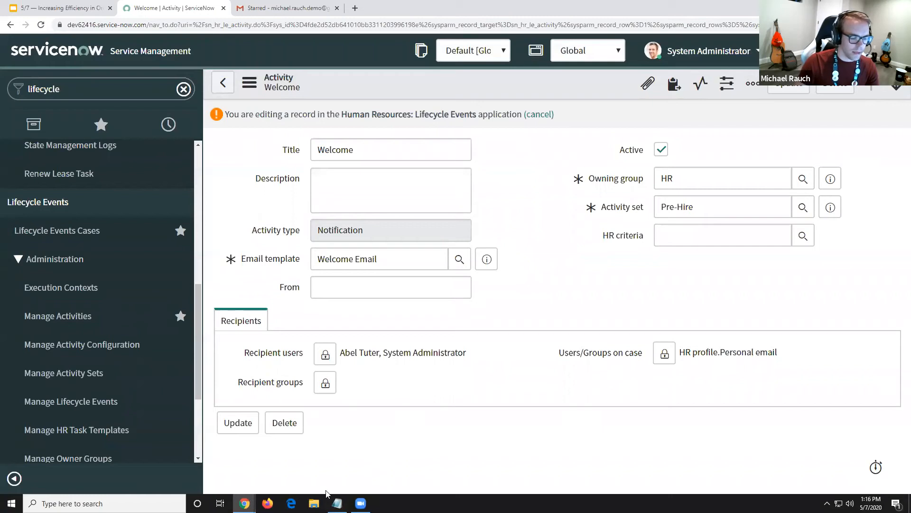
pyautogui.click(337, 504)
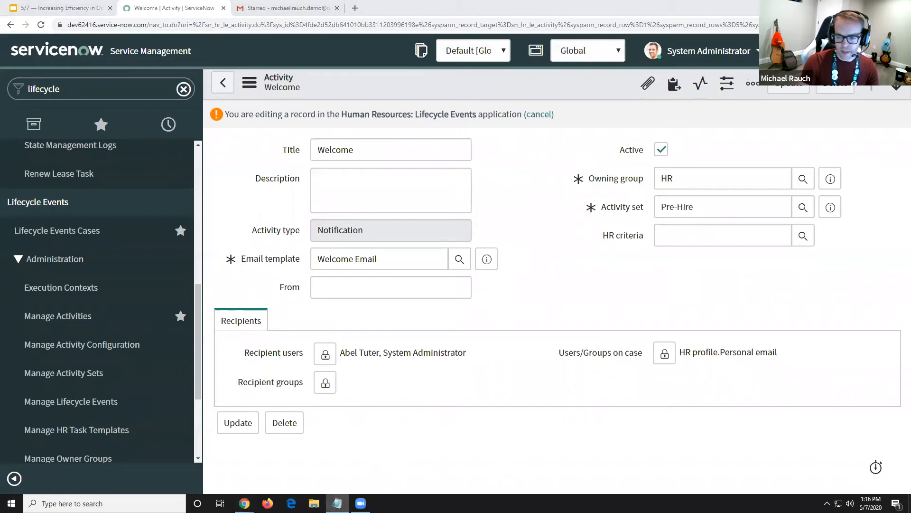
pyautogui.hotkey('ctrl', 'v')
pyautogui.moveTo(386, 229)
pyautogui.mouseDown()
pyautogui.moveTo(534, 229)
pyautogui.moveTo(544, 242)
pyautogui.moveTo(388, 236)
pyautogui.mouseUp()
pyautogui.click(527, 238)
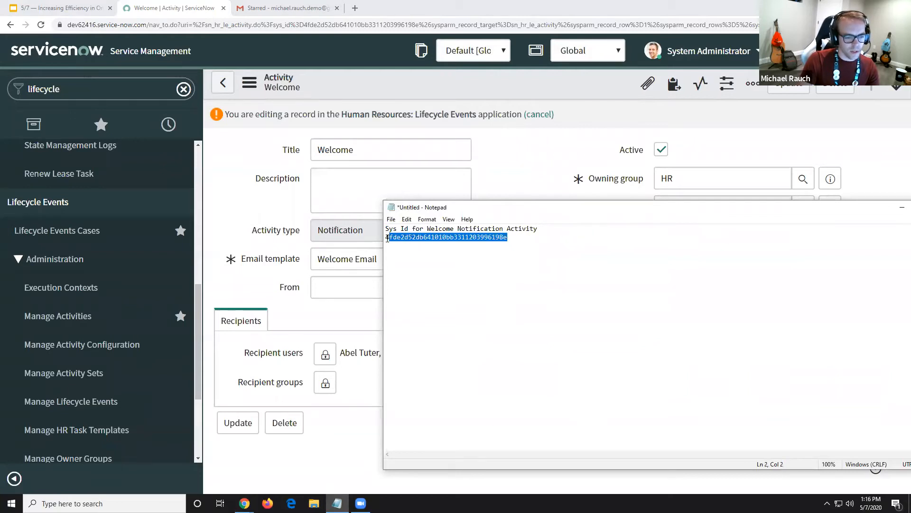
pyautogui.click(387, 237)
pyautogui.moveTo(629, 212); pyautogui.dragTo(495, 213)
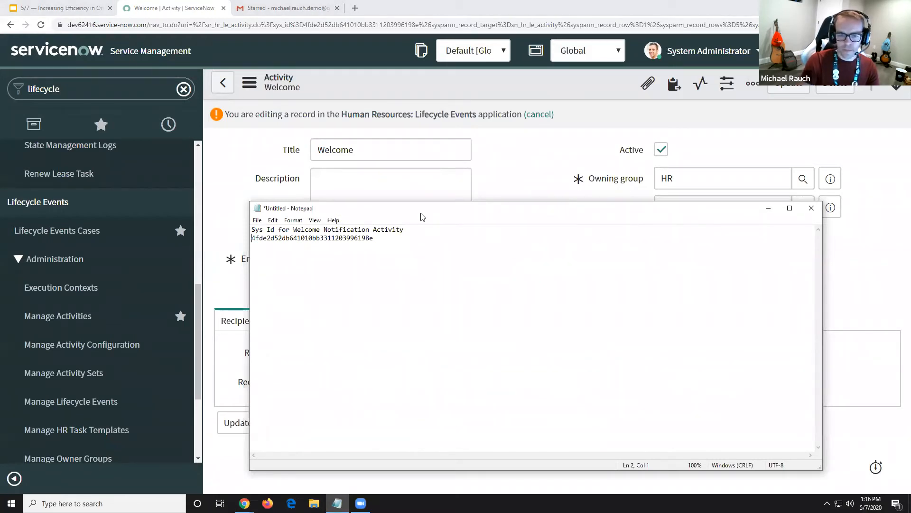
# Switch back to ServiceNow and open the "Notification - mail script" favorite, leaving the activity without saving its changes
pyautogui.hotkey('alt', 'Tab')
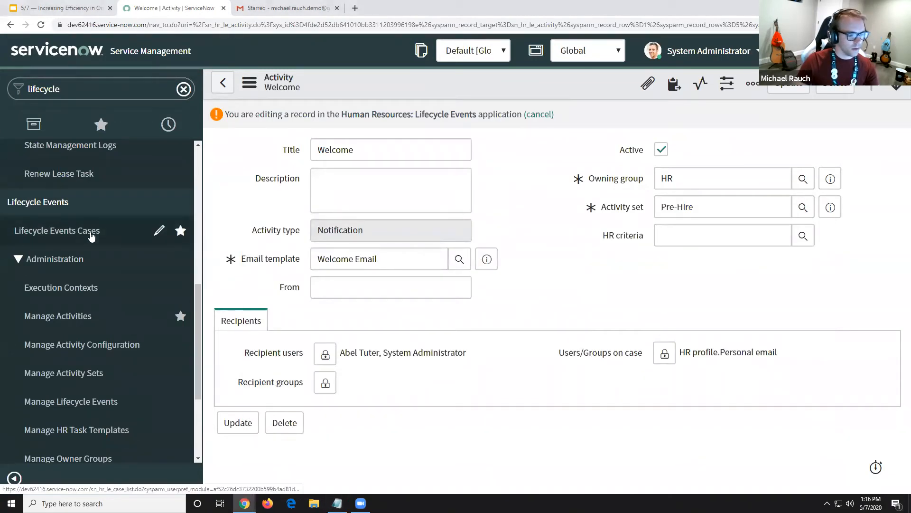
pyautogui.scroll(9, 89, 247)
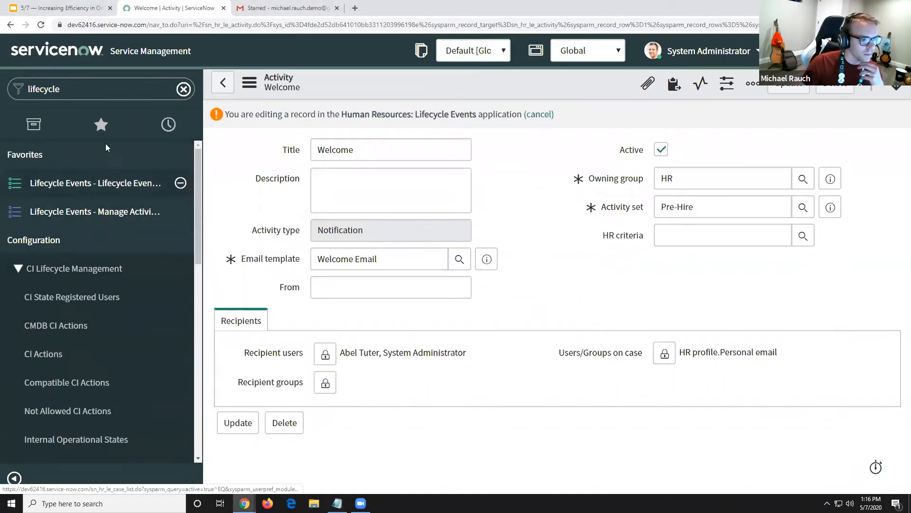
pyautogui.click(101, 128)
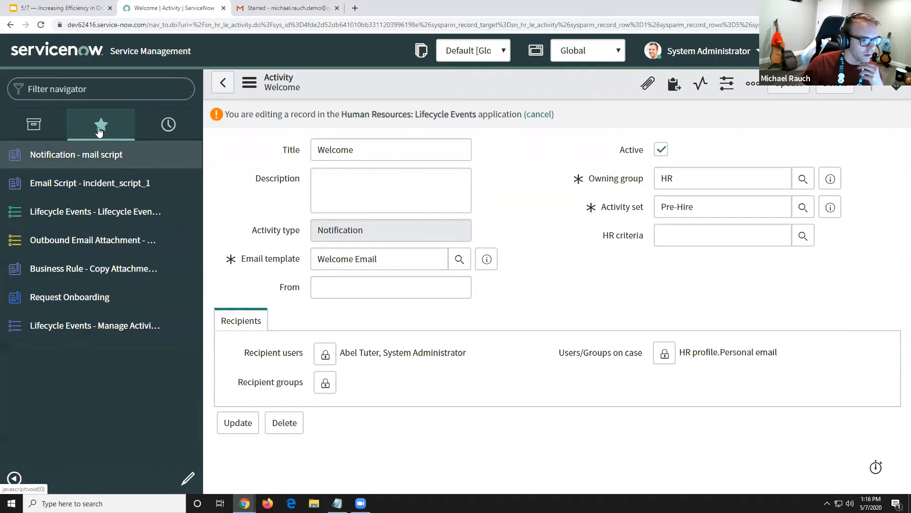
pyautogui.click(86, 159)
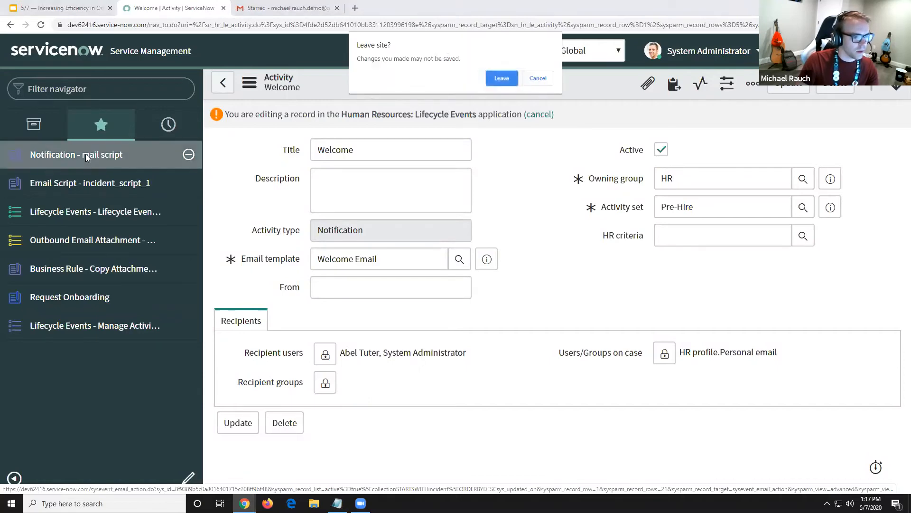
pyautogui.click(503, 78)
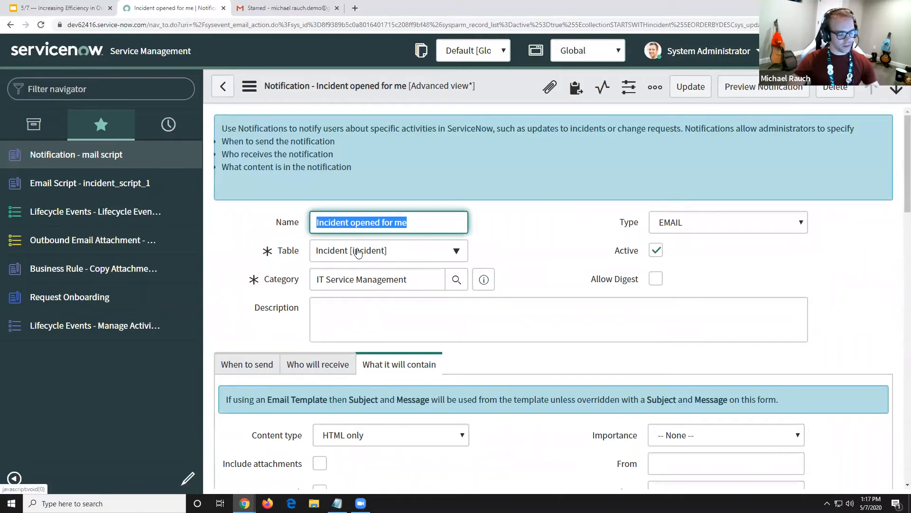
pyautogui.click(281, 325)
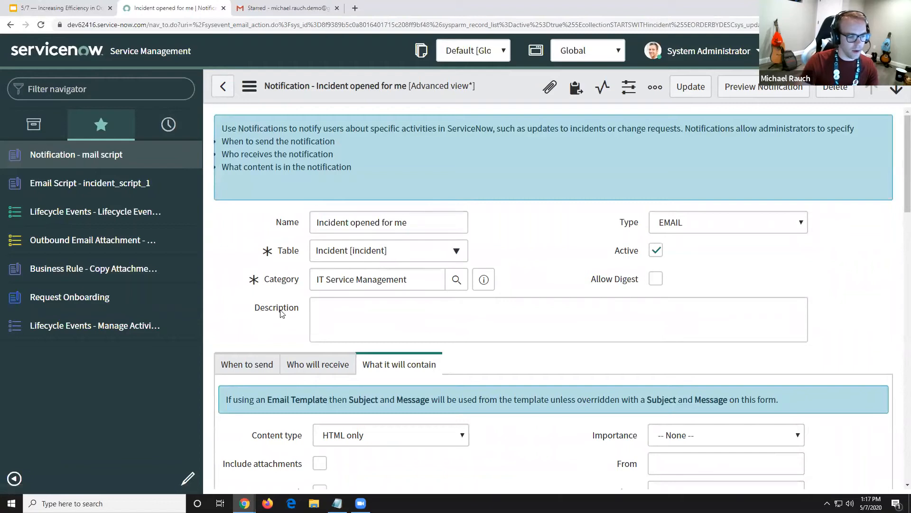
pyautogui.click(278, 311)
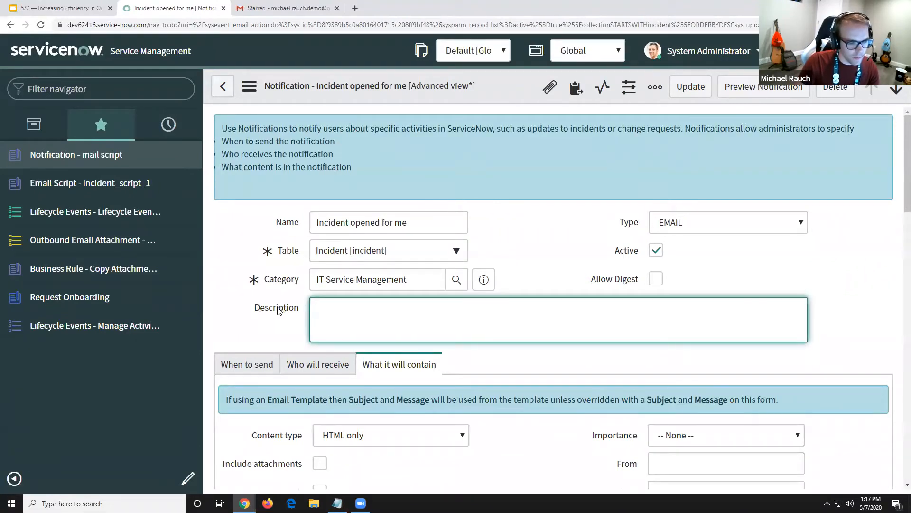
# Review when the "Incident opened for me" notification is sent and who will receive it
pyautogui.click(254, 368)
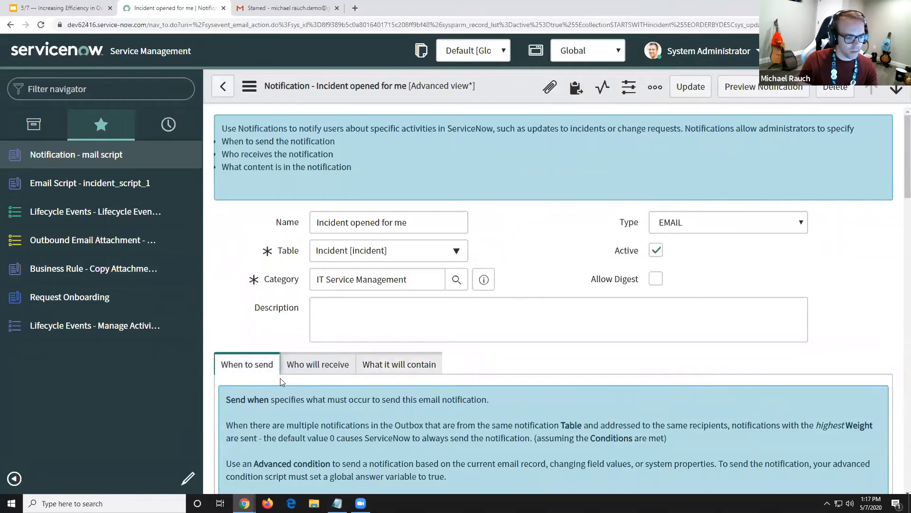
pyautogui.scroll(-3, 282, 382)
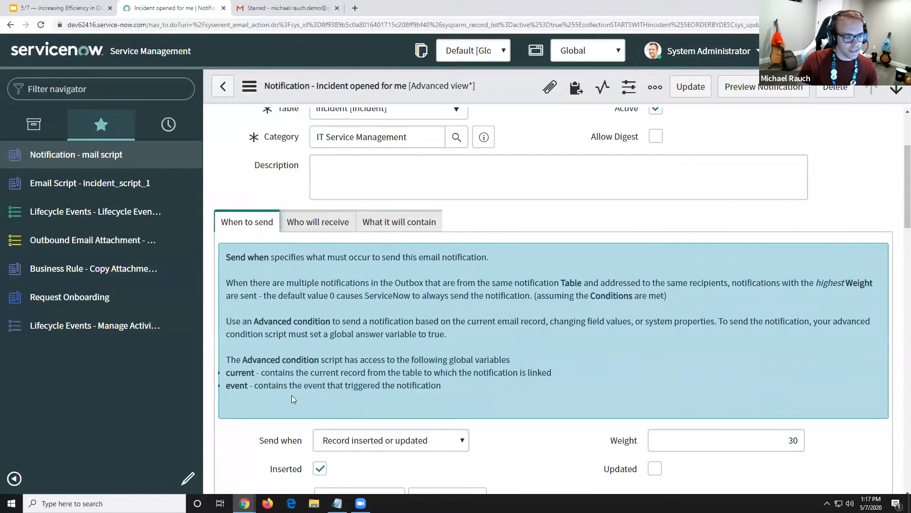
pyautogui.scroll(3, 308, 351)
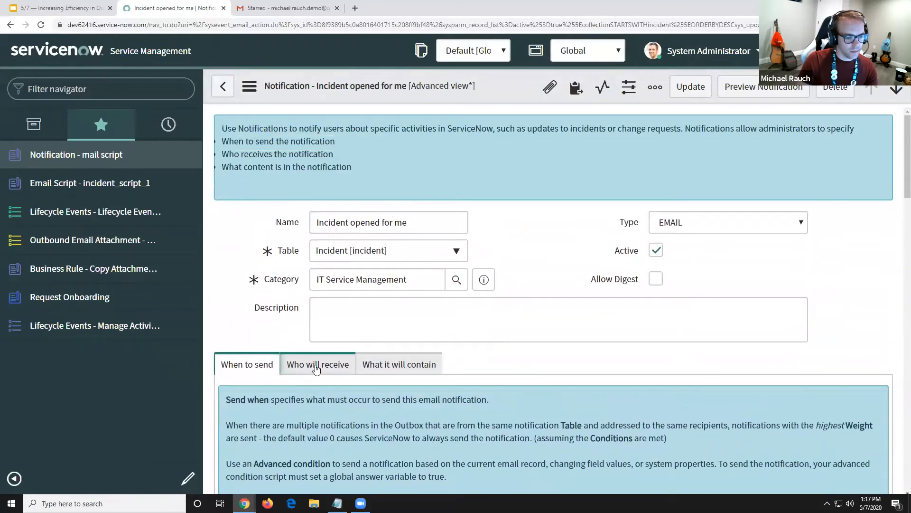
pyautogui.click(317, 368)
pyautogui.scroll(-3, 315, 368)
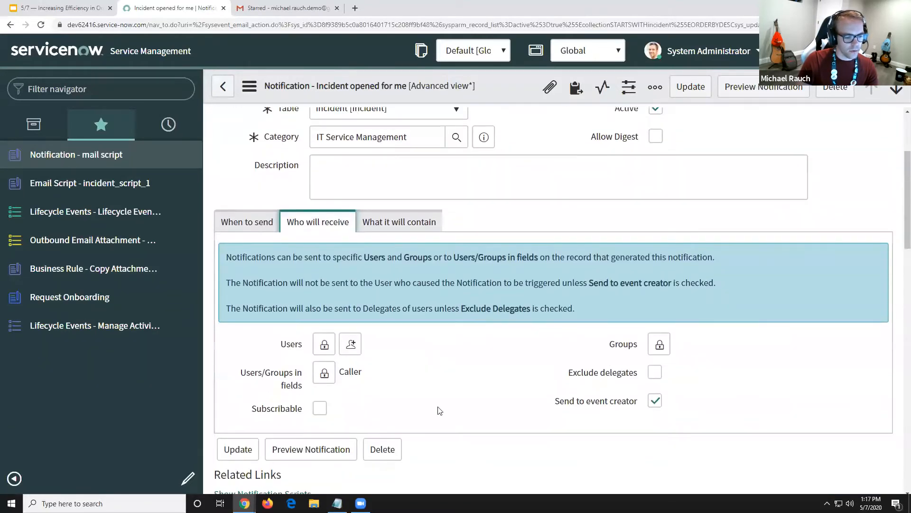
# Unlock the notification's Users recipient list and go to its email address entry field
pyautogui.click(325, 344)
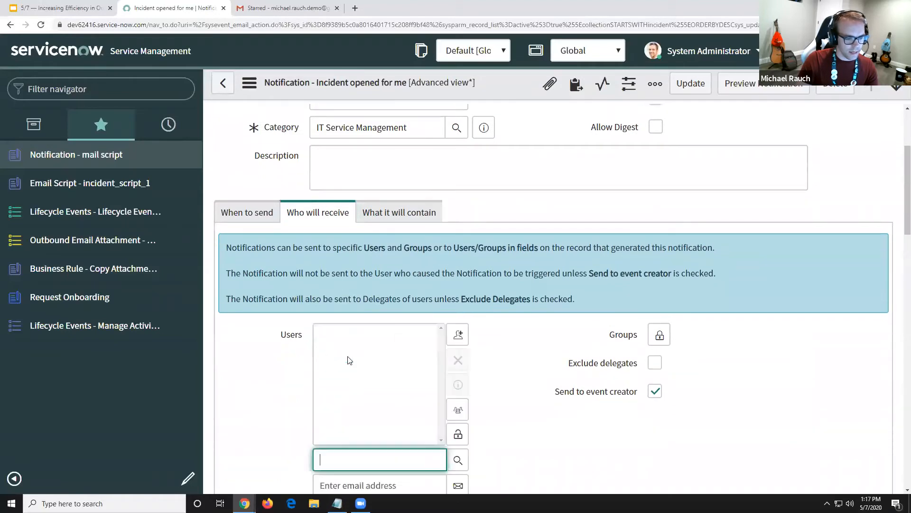
pyautogui.click(378, 482)
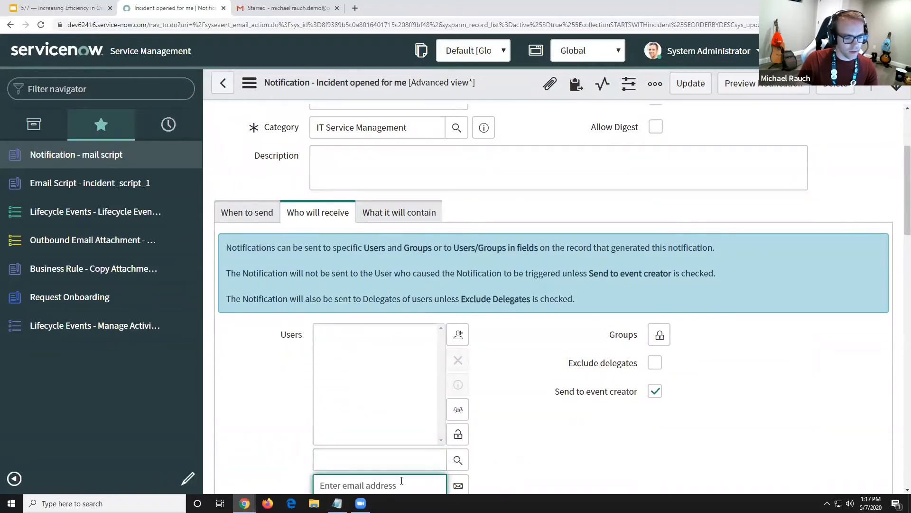
pyautogui.scroll(2, 287, 354)
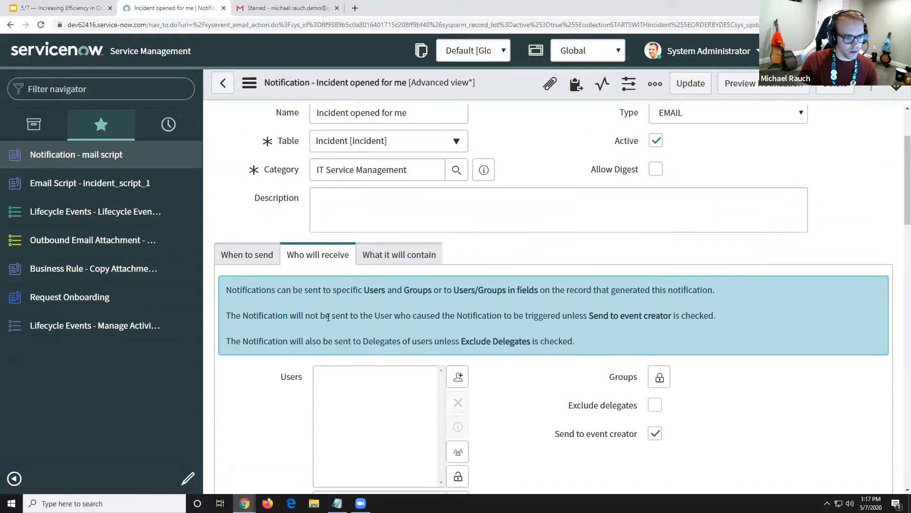
# Review what the notification will contain and highlight the ${mail_script:incident_script_1} line in its HTML message
pyautogui.click(374, 307)
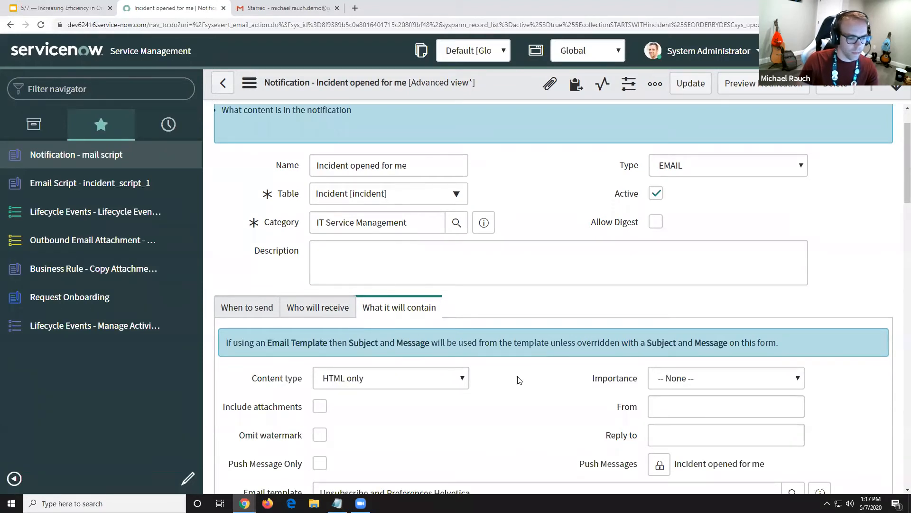
pyautogui.scroll(-2, 519, 380)
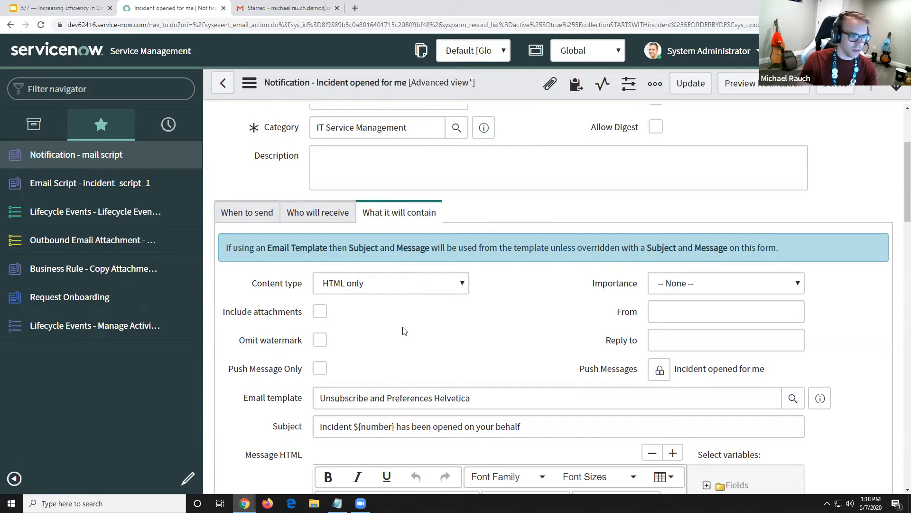
pyautogui.scroll(1, 408, 333)
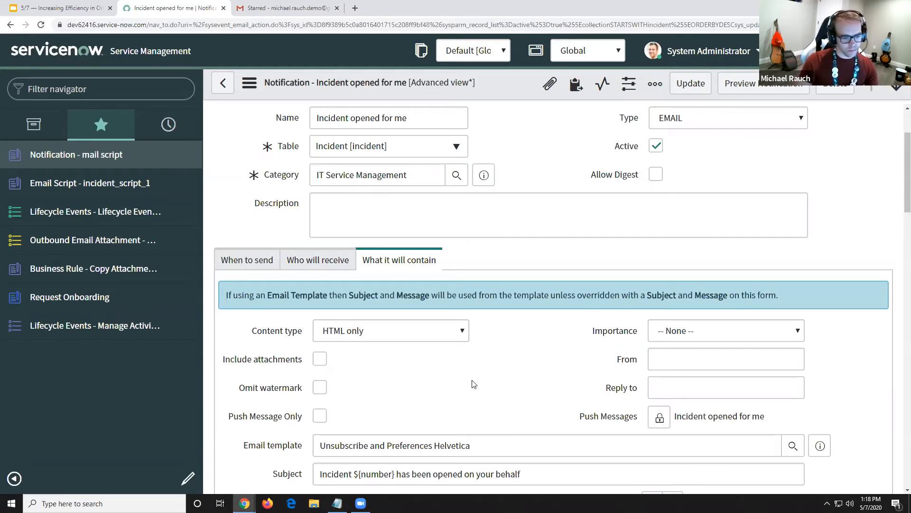
pyautogui.scroll(-2, 474, 384)
pyautogui.scroll(-4, 280, 415)
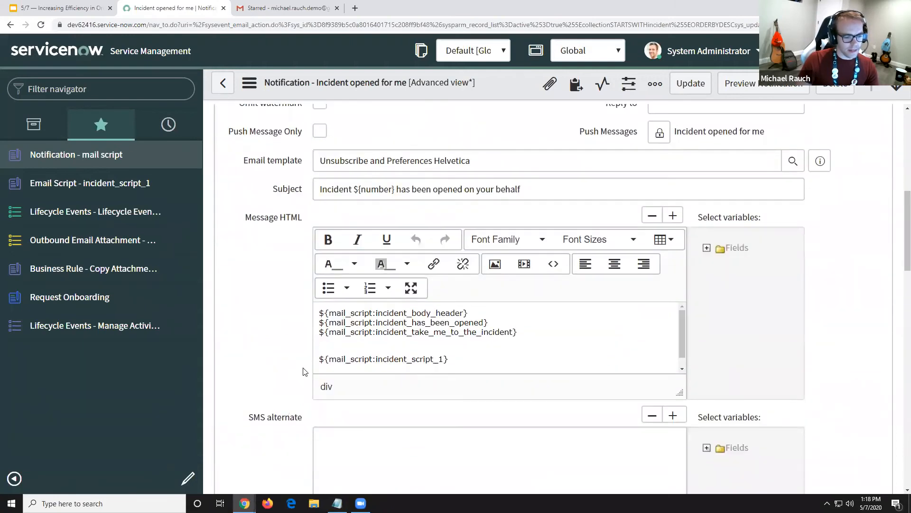
pyautogui.moveTo(321, 359); pyautogui.dragTo(453, 359)
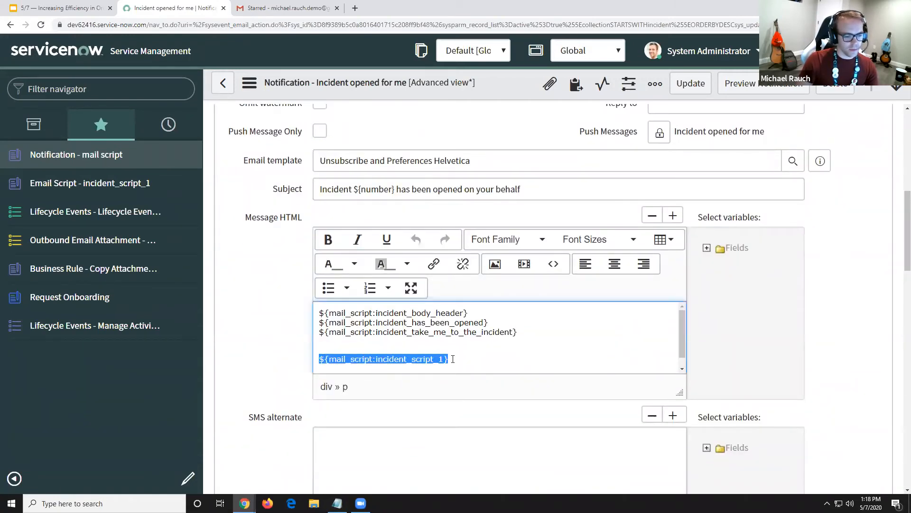
pyautogui.click(295, 357)
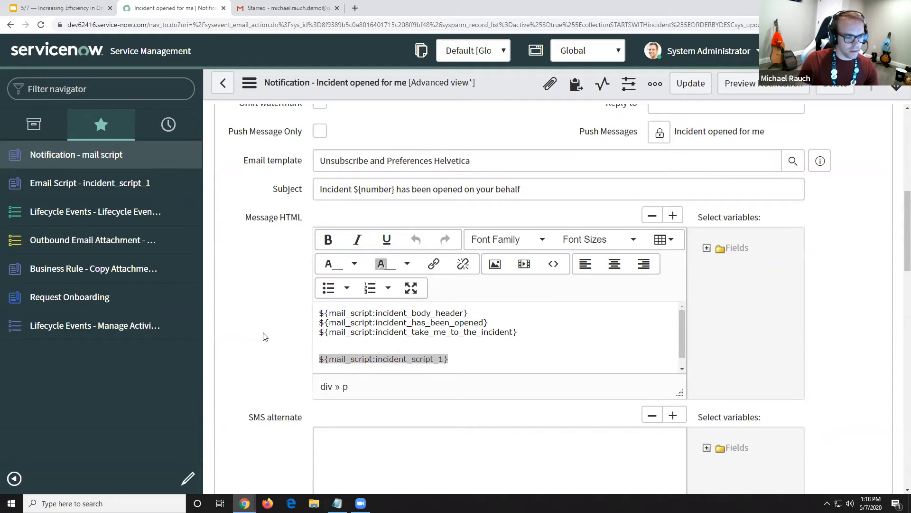
# Show the notification's scripts, open incident_script_1, and examine its sys_attachment GlideRecord query and the current.sys_id filter
pyautogui.scroll(-4, 265, 337)
pyautogui.click(262, 400)
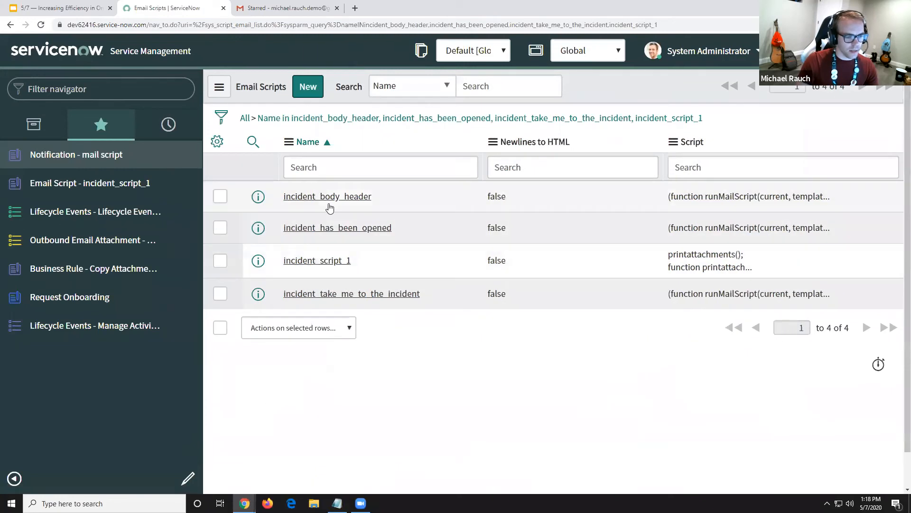
pyautogui.click(321, 262)
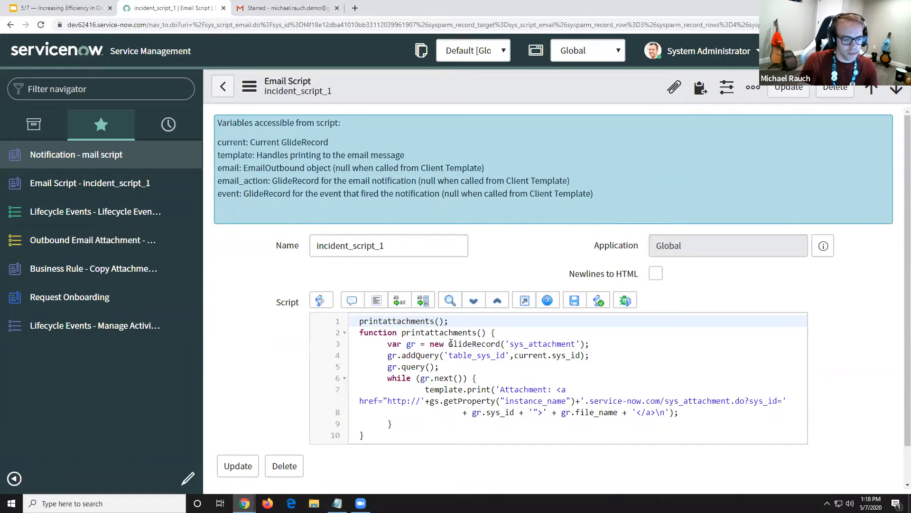
pyautogui.moveTo(450, 344); pyautogui.dragTo(588, 347)
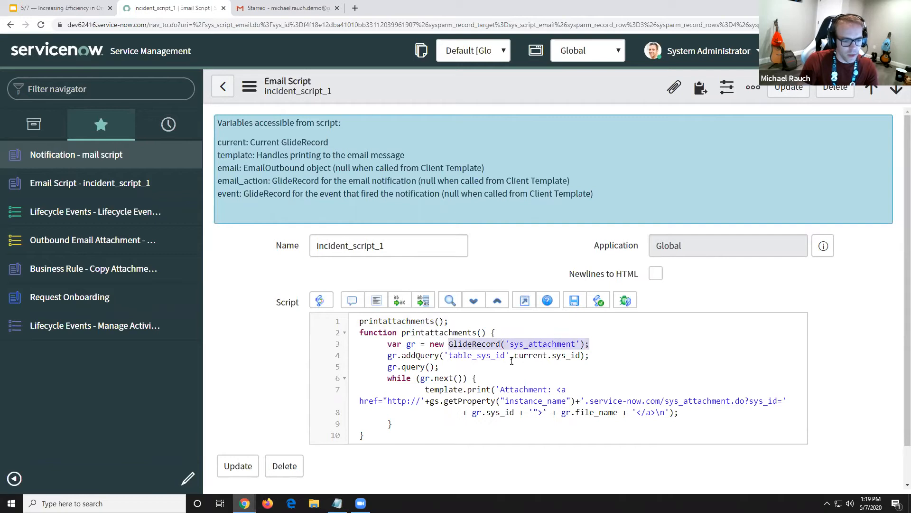
pyautogui.moveTo(516, 355); pyautogui.dragTo(580, 356)
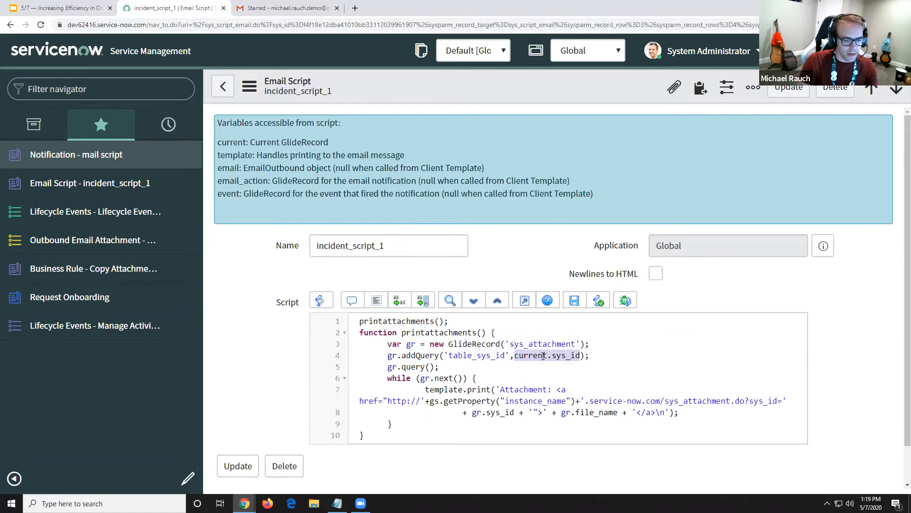
pyautogui.click(494, 378)
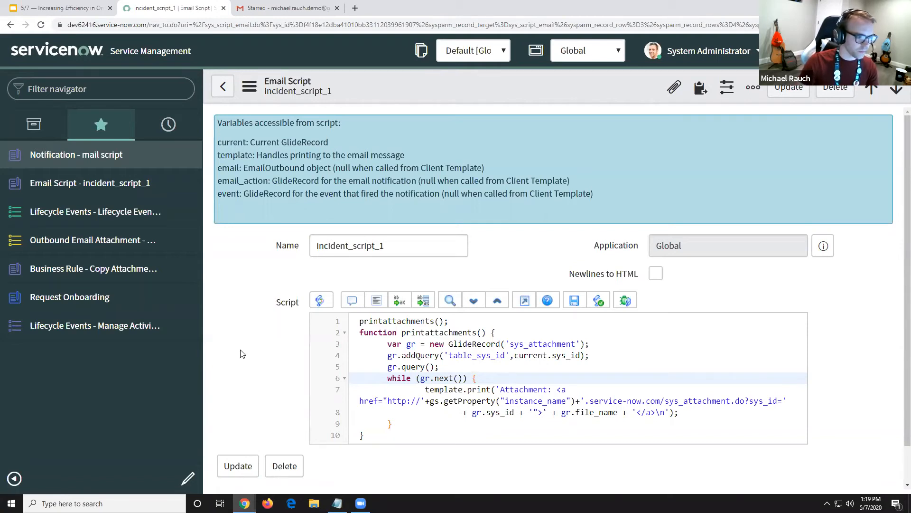
# Open the Onboarding Email record from the Outbound Email Attachment favorite and review its Name, Parm1 and Parm2 fields
pyautogui.click(79, 241)
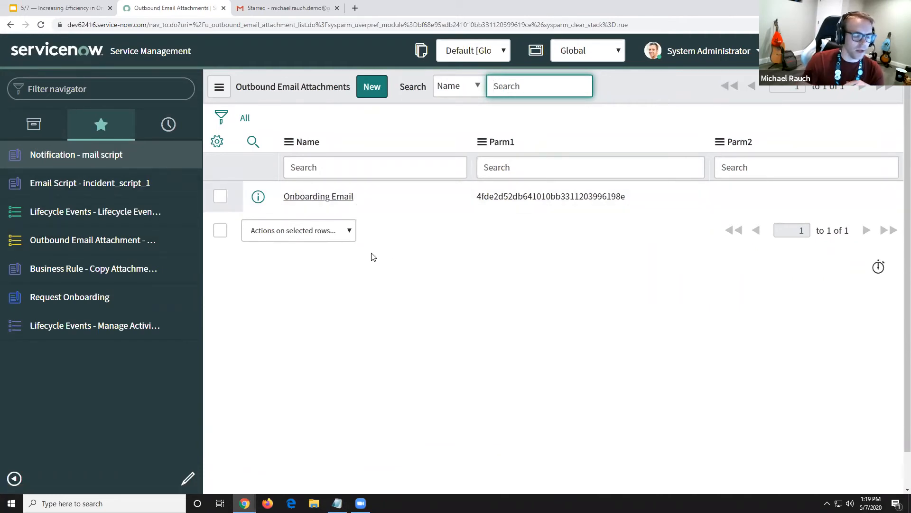
pyautogui.click(319, 201)
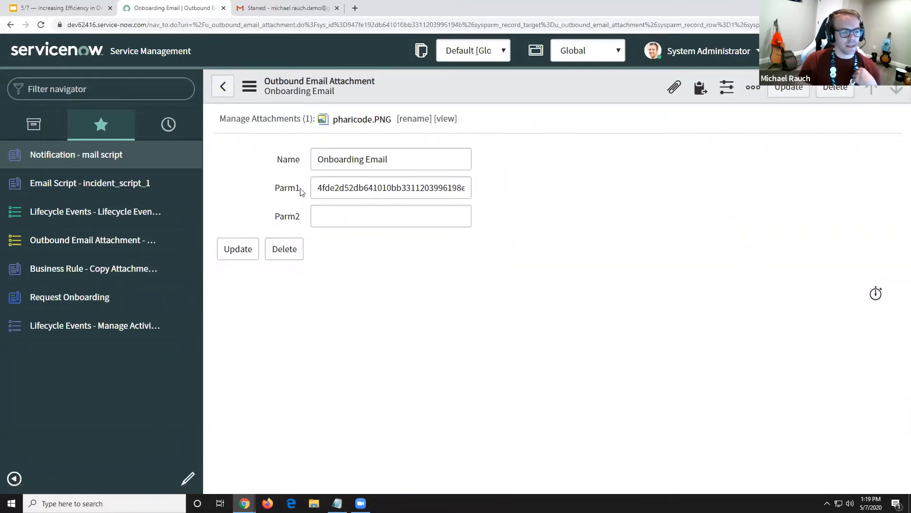
pyautogui.moveTo(405, 156); pyautogui.dragTo(315, 158)
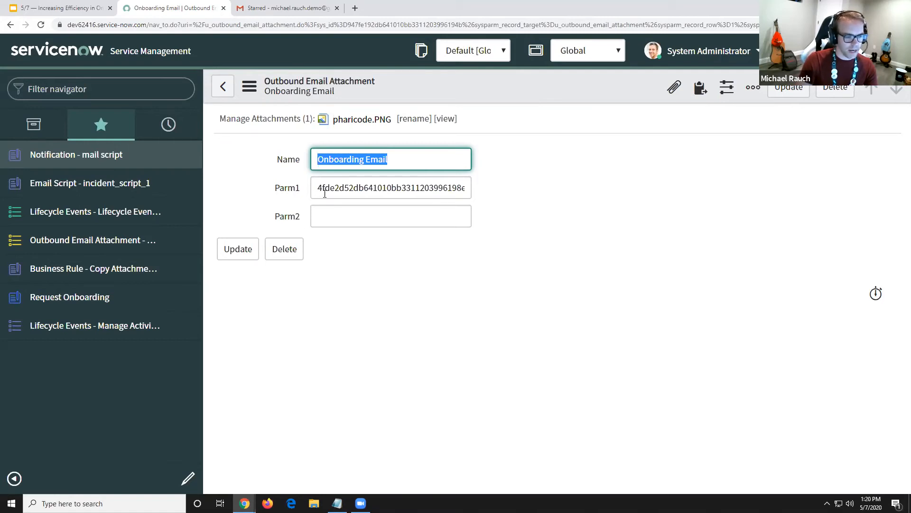
pyautogui.moveTo(324, 189); pyautogui.dragTo(470, 189)
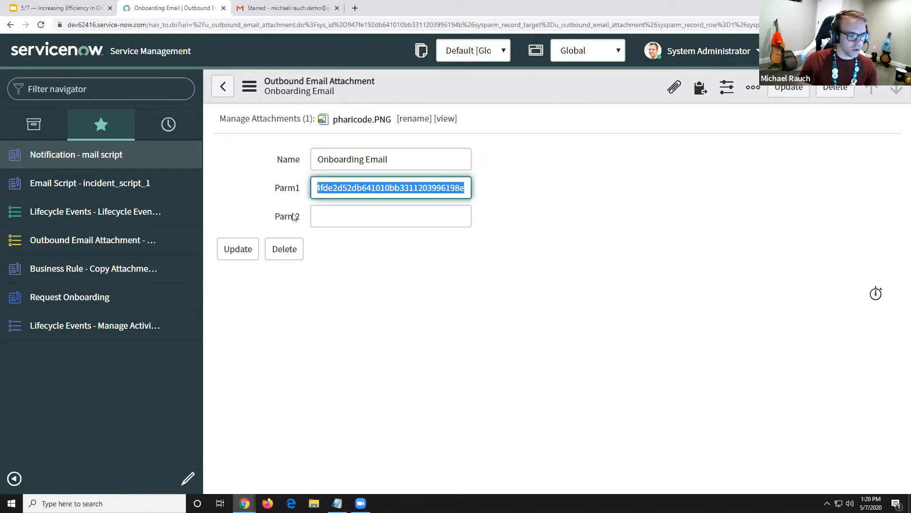
pyautogui.click(333, 216)
pyautogui.click(335, 249)
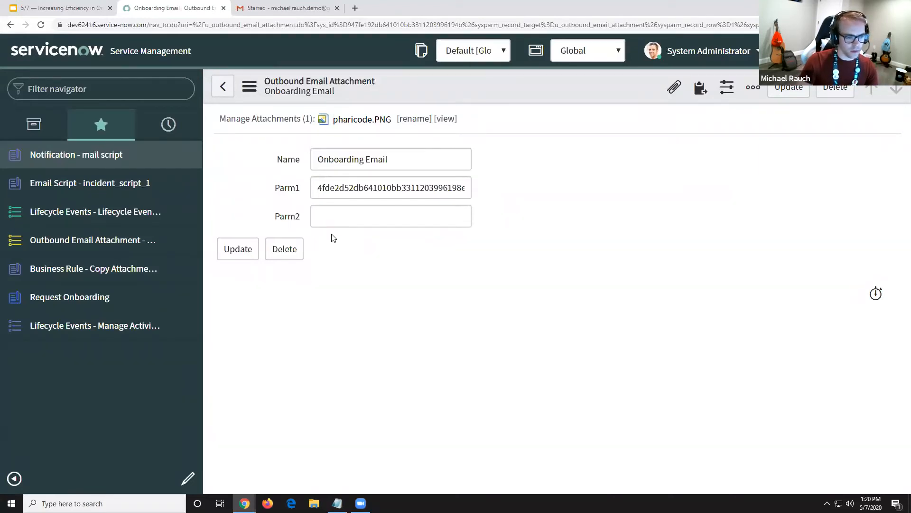
# Copy the Parm1 value, paste it below the activity's sys_id in Notepad to compare them, and return to the ServiceNow record
pyautogui.click(320, 188)
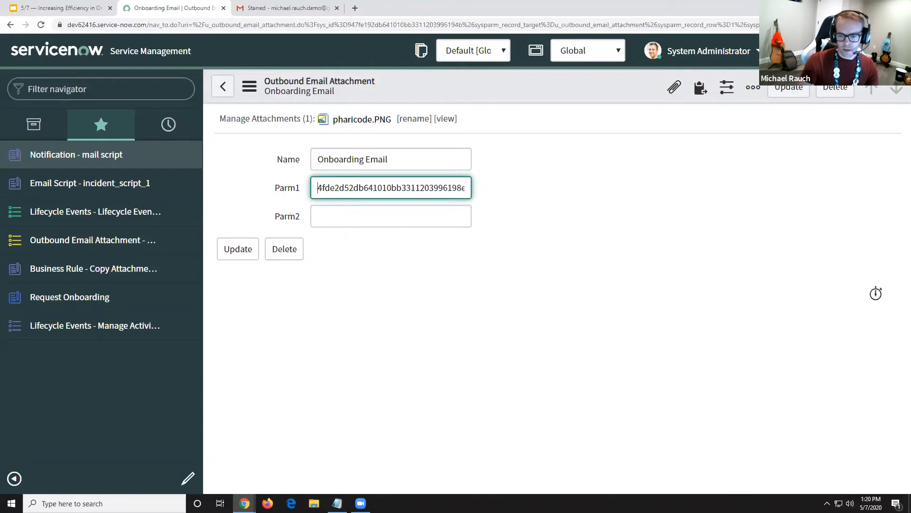
pyautogui.doubleClick(449, 187)
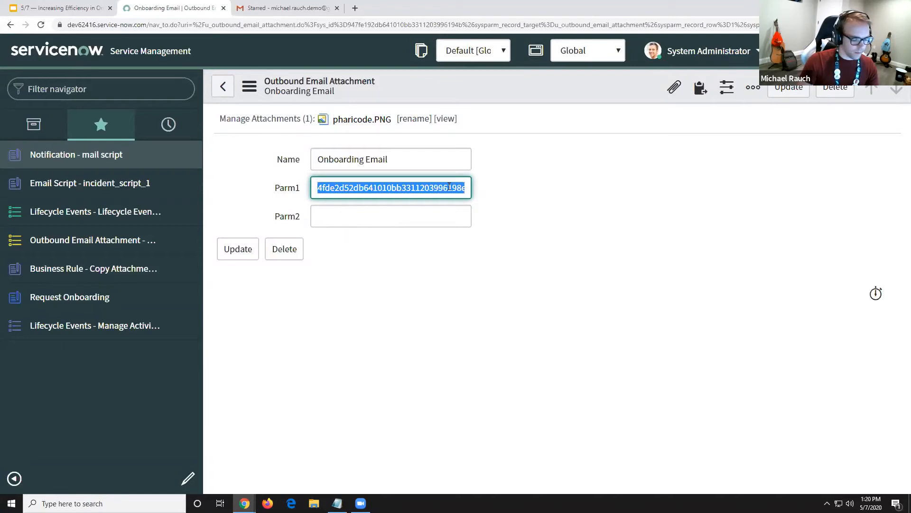
pyautogui.hotkey('alt', 'Tab')
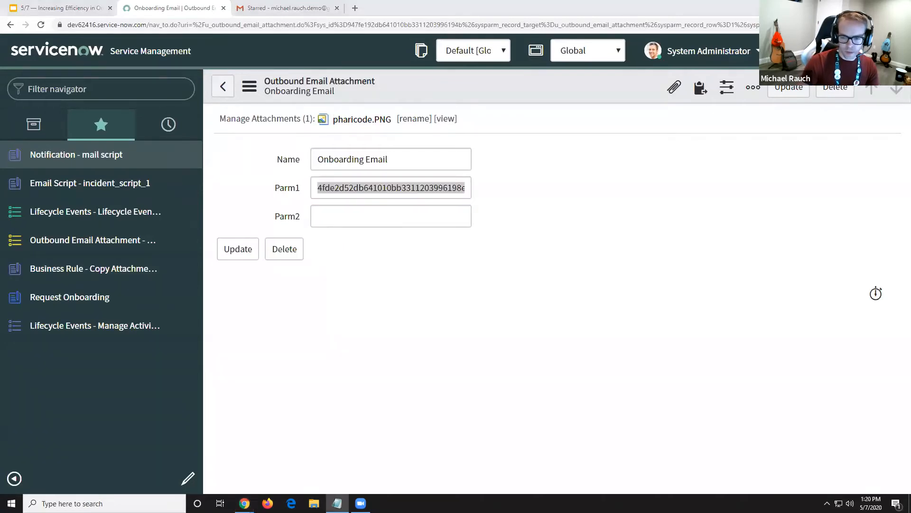
pyautogui.moveTo(910, 163); pyautogui.dragTo(666, 164)
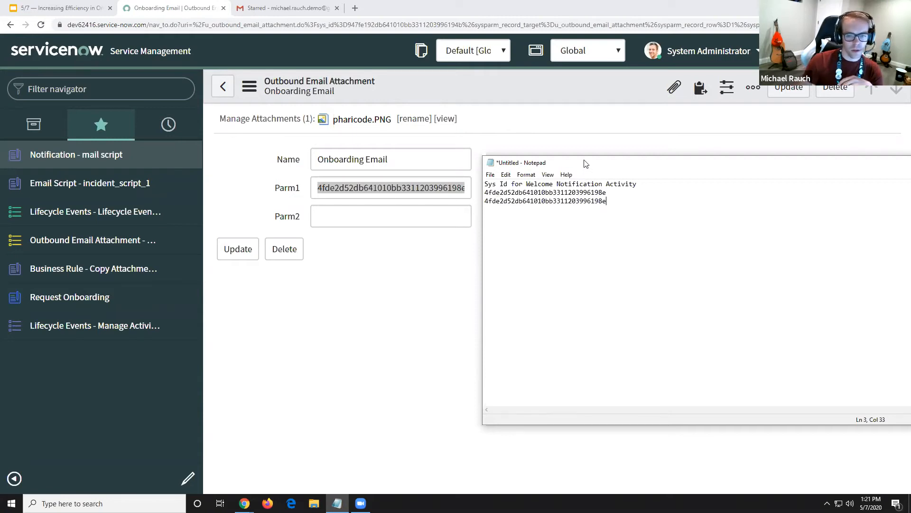
pyautogui.moveTo(589, 164); pyautogui.dragTo(471, 170)
pyautogui.click(882, 171)
pyautogui.click(491, 252)
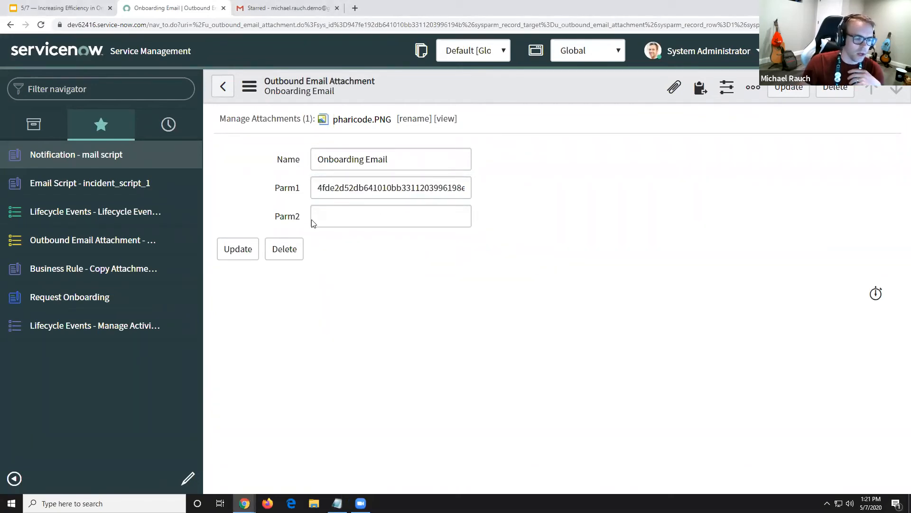
# Go over the Onboarding Email record's Parm2 and Parm1 fields and its attached file
pyautogui.click(294, 217)
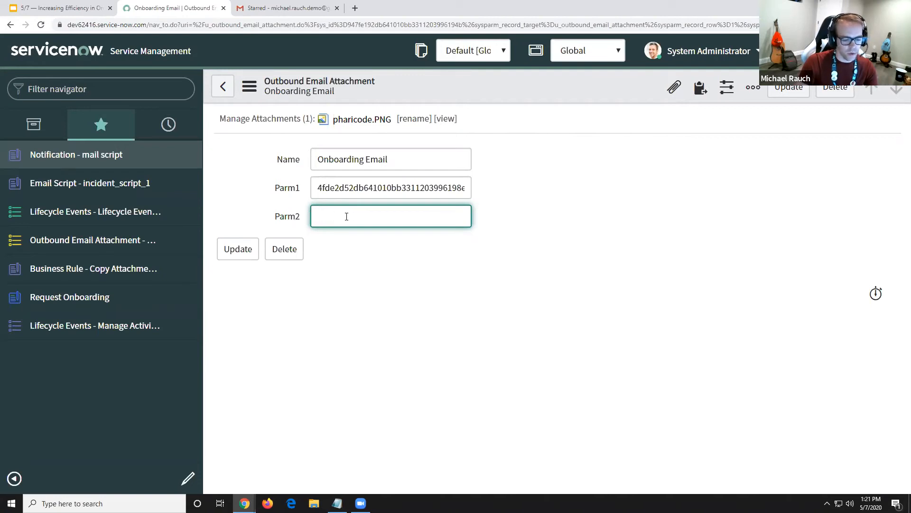
pyautogui.click(318, 189)
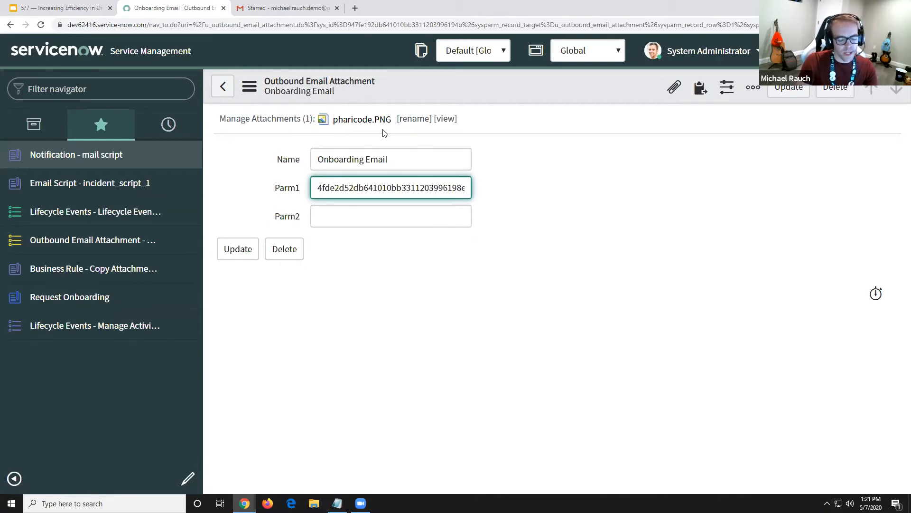
pyautogui.click(516, 155)
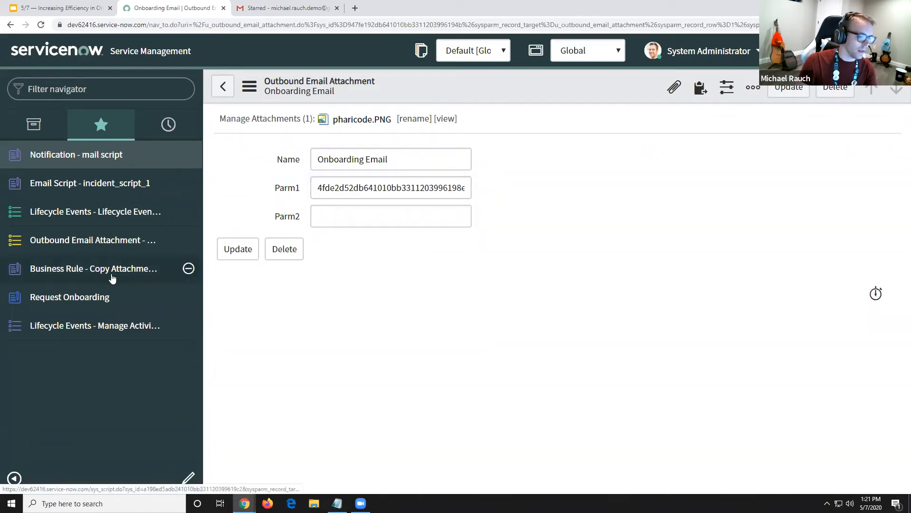
# Open the Copy Attachment to Email business rule from the favorites and review when it runs, including the When options, keeping async
pyautogui.click(87, 273)
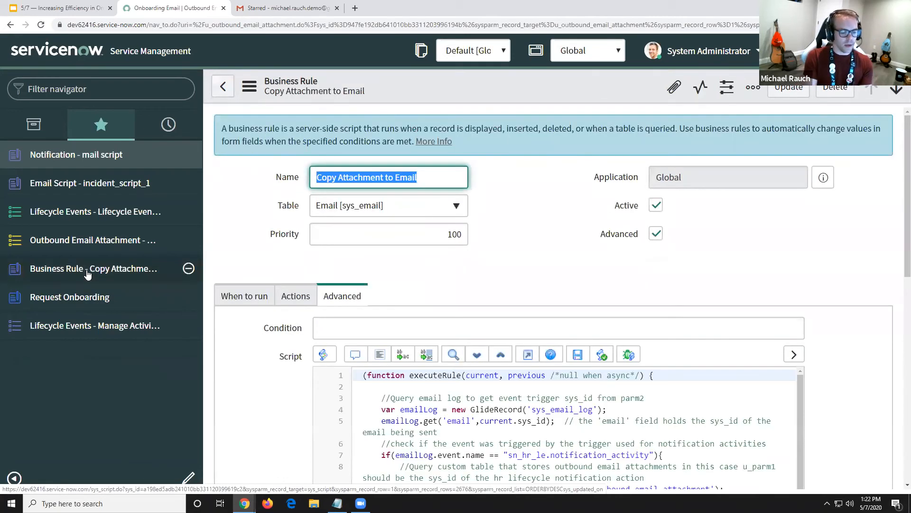
pyautogui.doubleClick(236, 304)
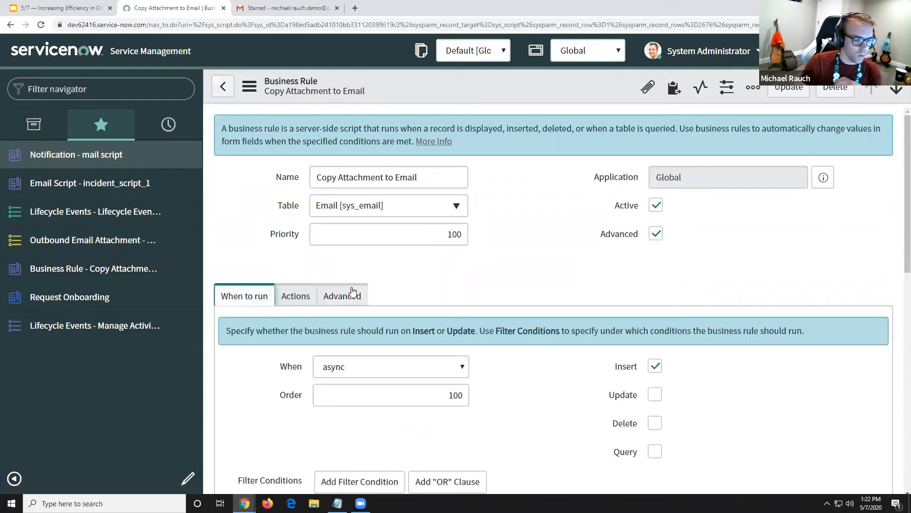
pyautogui.click(476, 290)
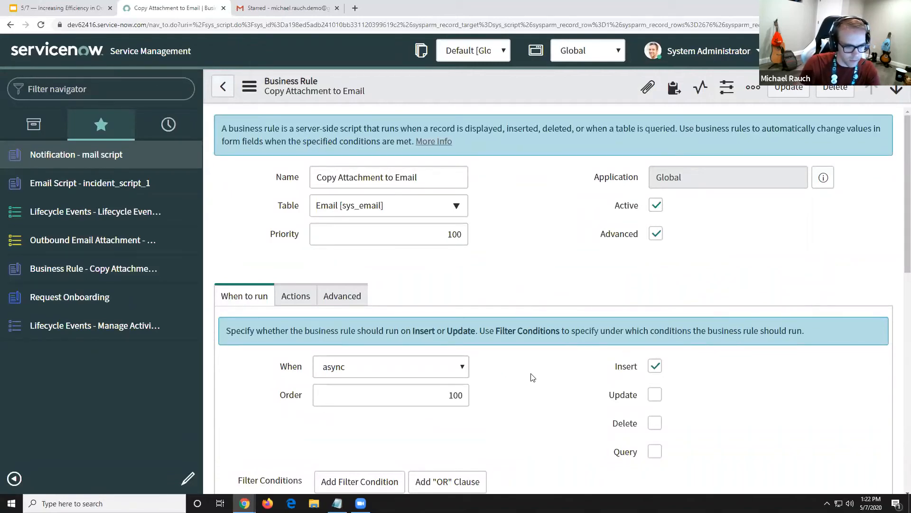
pyautogui.scroll(-3, 532, 377)
pyautogui.click(340, 225)
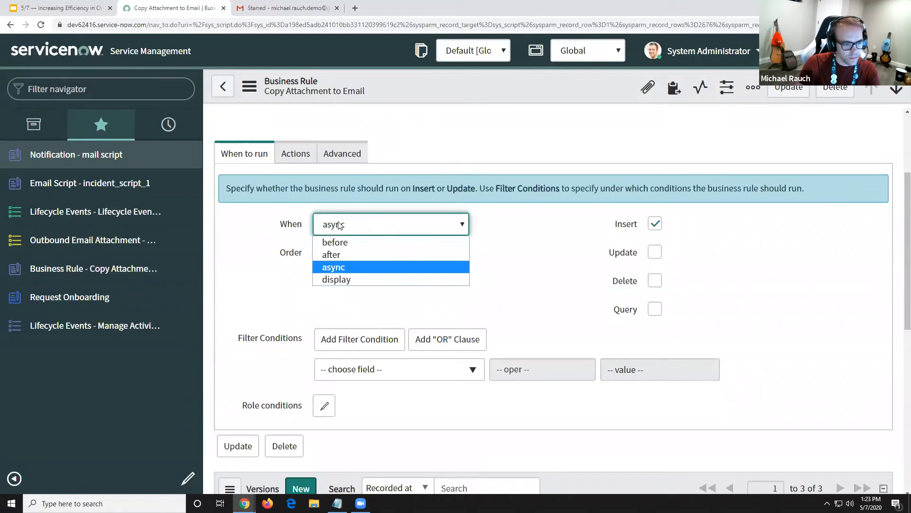
pyautogui.click(339, 272)
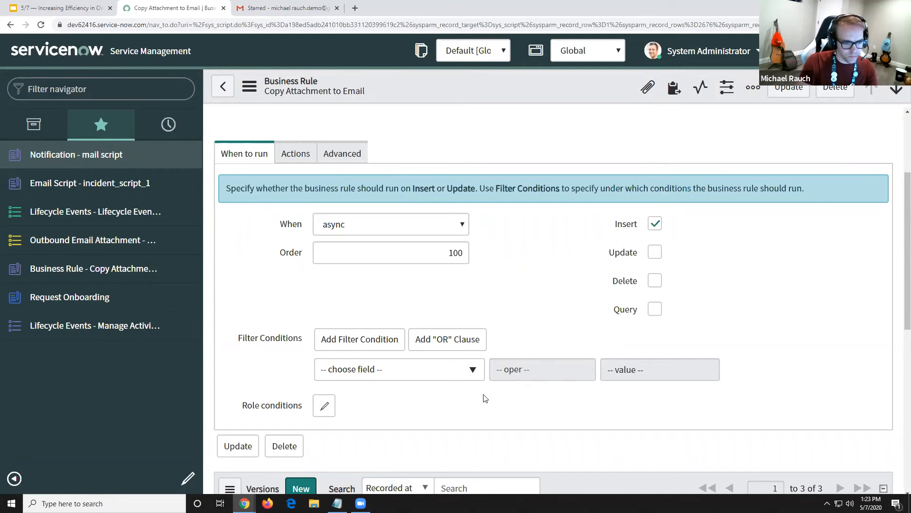
# Show the business rule's script in the full-screen editor and collapse the navigator to widen it
pyautogui.click(331, 156)
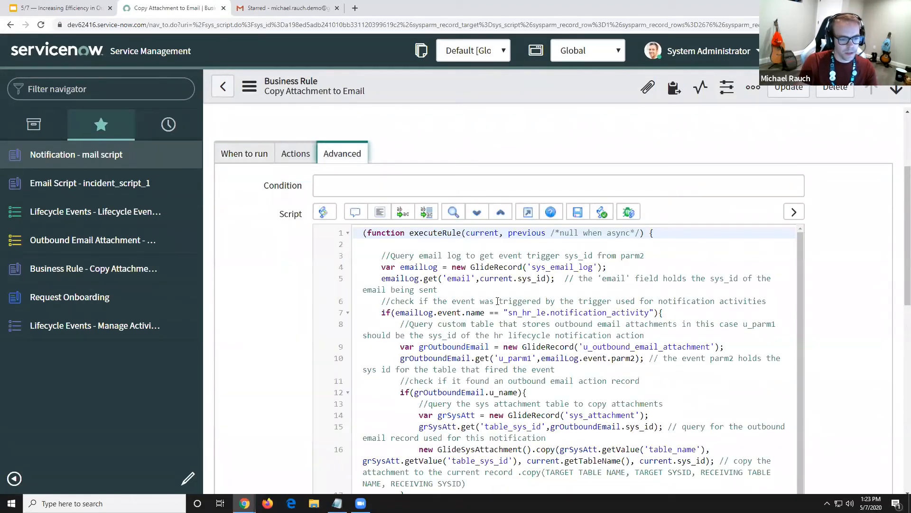
pyautogui.click(528, 215)
pyautogui.click(14, 479)
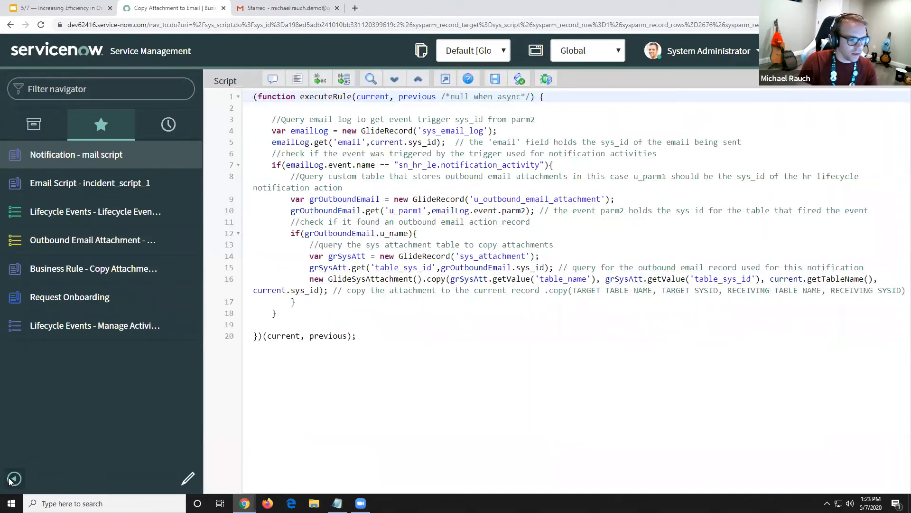
pyautogui.click(350, 132)
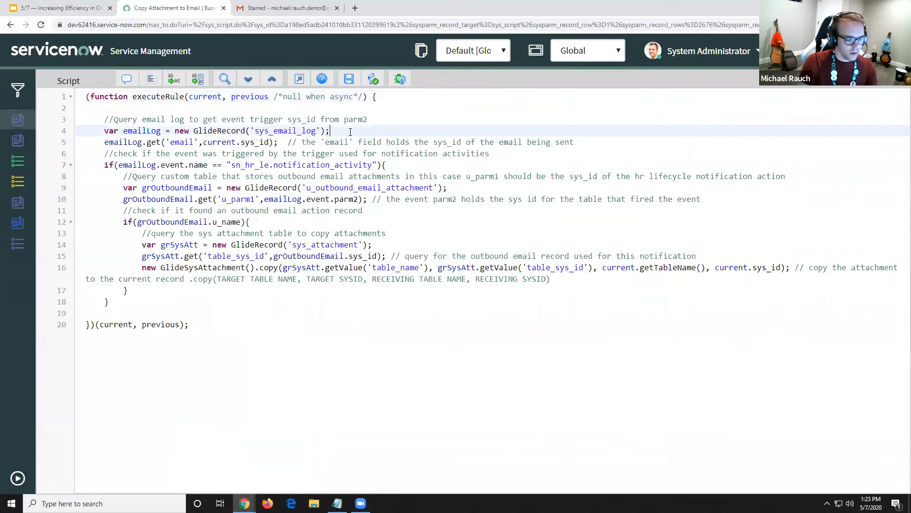
pyautogui.press('Return')
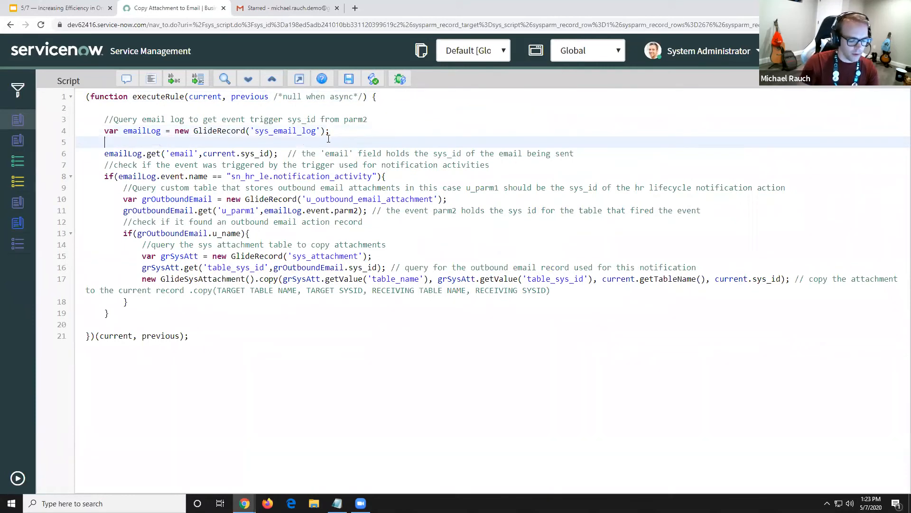
pyautogui.hotkey('ctrl', 'z')
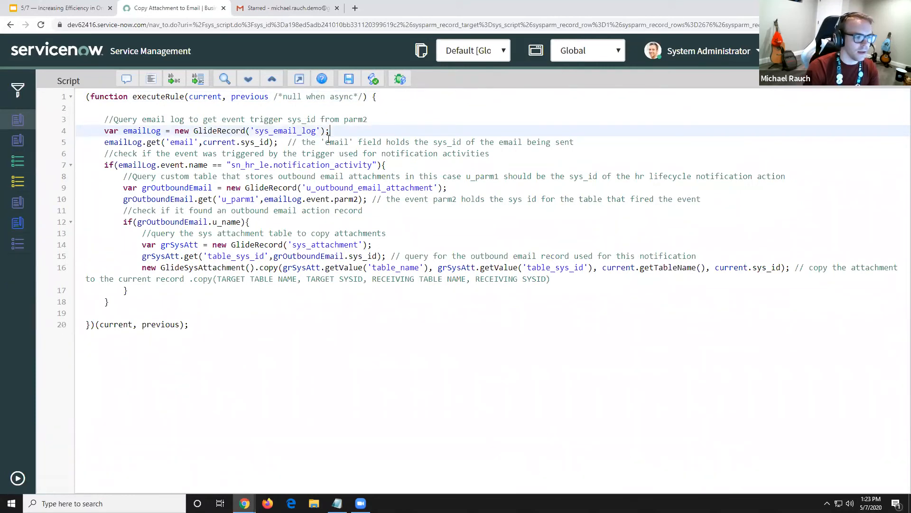
# Insert blank lines after the emailLog.get line, the event name condition, the grOutboundEmail.get line and the u_name condition
pyautogui.click(578, 142)
pyautogui.press('Return')
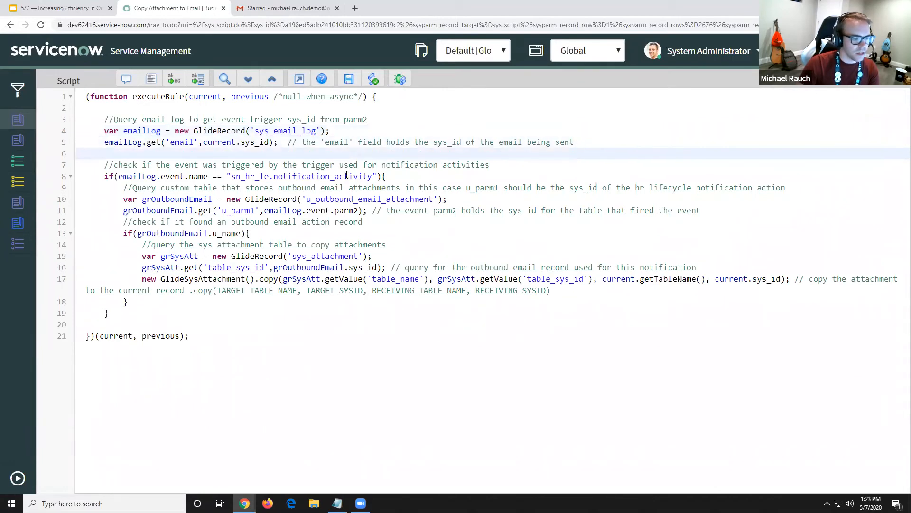
pyautogui.click(405, 179)
pyautogui.press('Return')
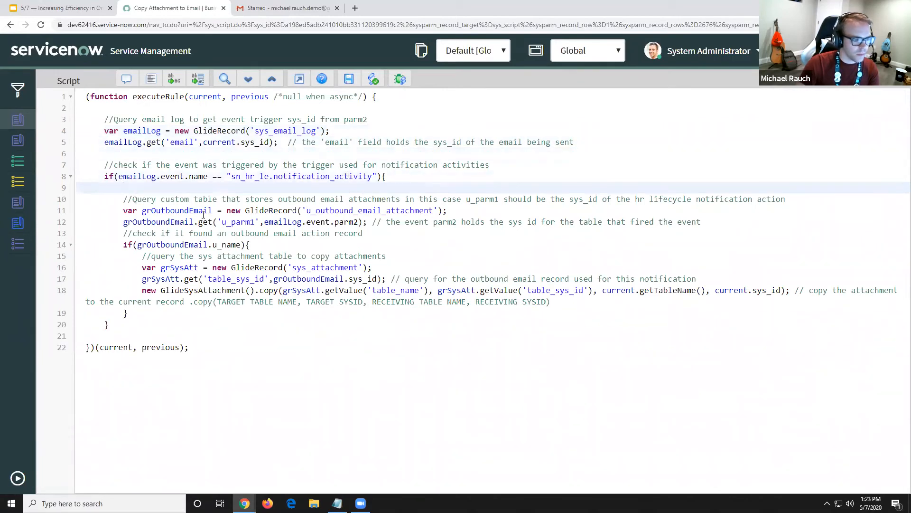
pyautogui.click(387, 232)
pyautogui.click(737, 221)
pyautogui.press('Return')
pyautogui.click(286, 259)
pyautogui.press('Return')
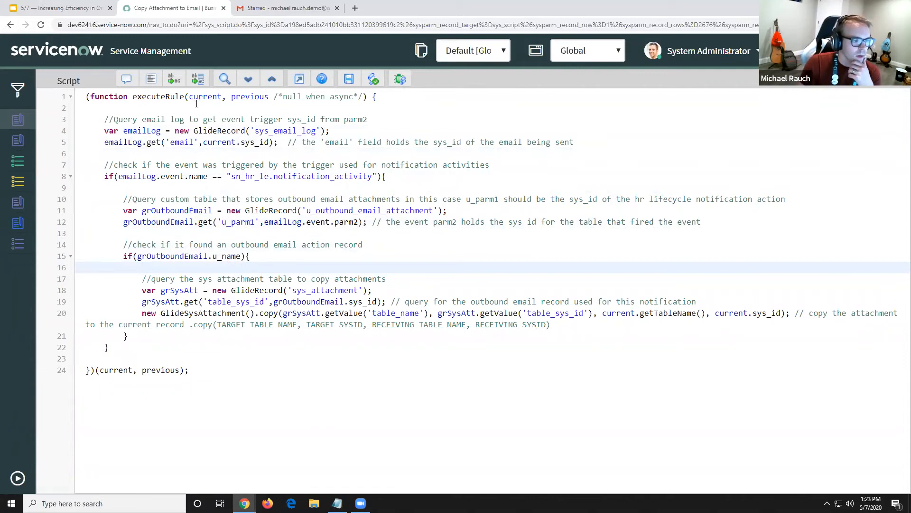
# Examine the script's current object, the sn_hr_le.notification_activity check, the emailLog.event.parm2 lookup and the grOutboundEmail.u_name condition
pyautogui.moveTo(189, 97); pyautogui.dragTo(222, 96)
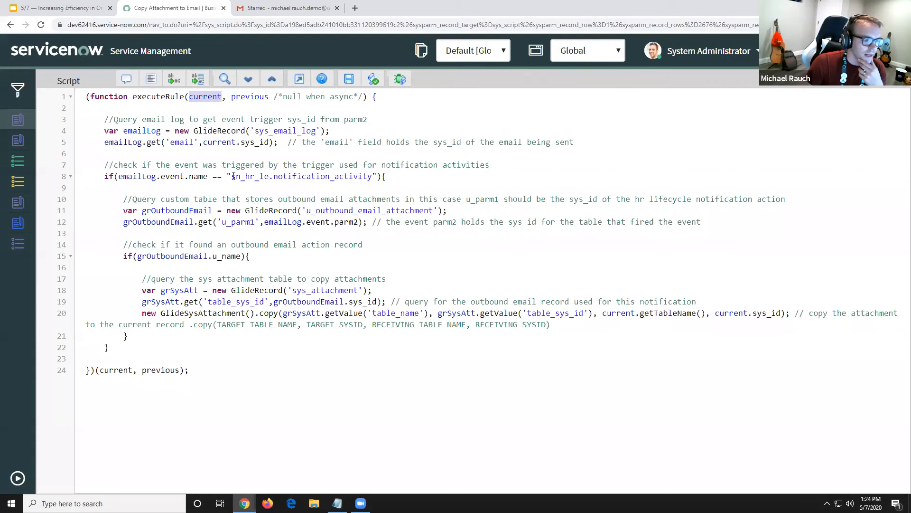
pyautogui.moveTo(232, 176); pyautogui.dragTo(373, 177)
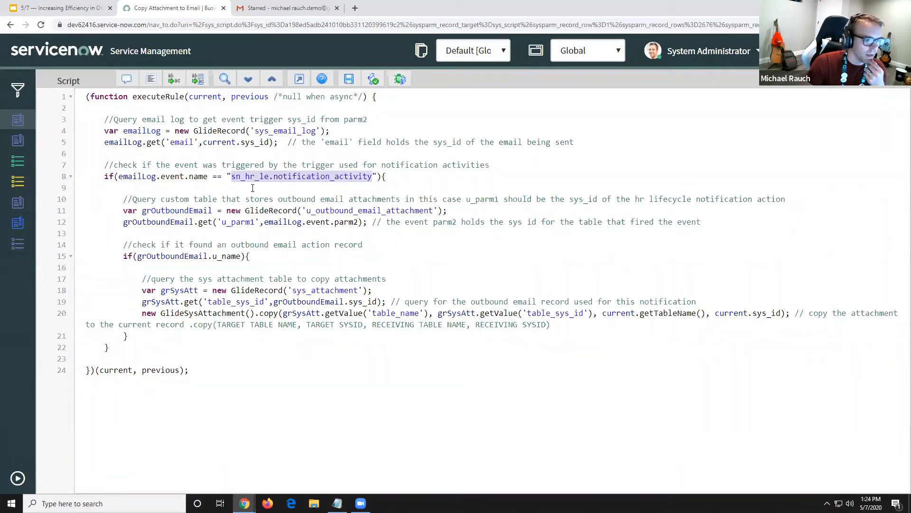
pyautogui.moveTo(232, 176); pyautogui.dragTo(373, 179)
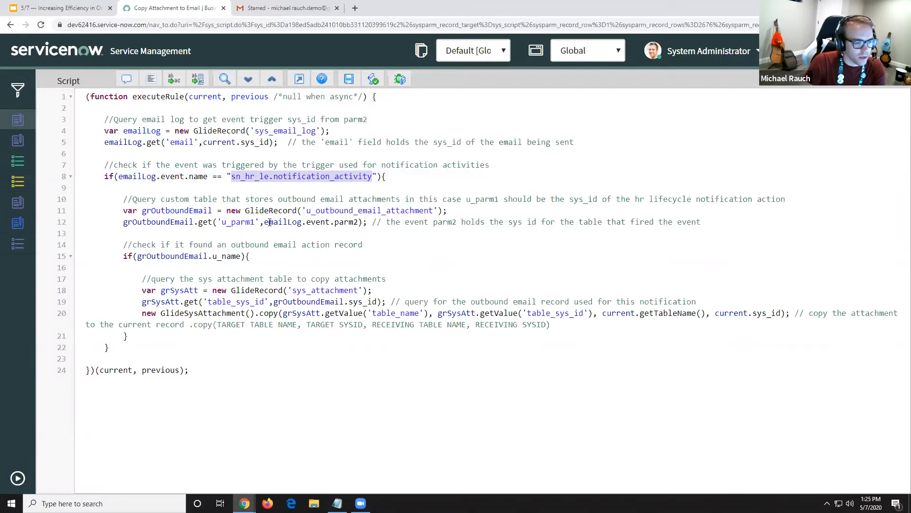
pyautogui.moveTo(264, 222); pyautogui.dragTo(329, 221)
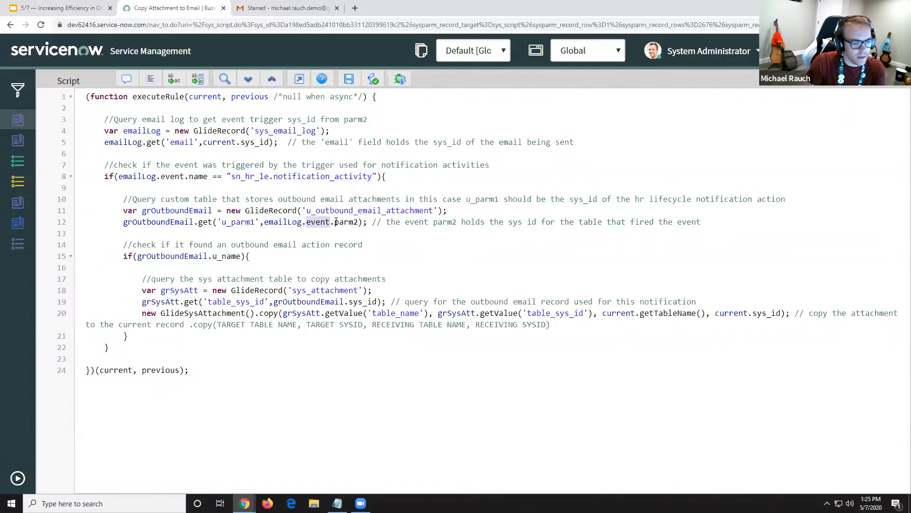
pyautogui.moveTo(336, 222); pyautogui.dragTo(359, 222)
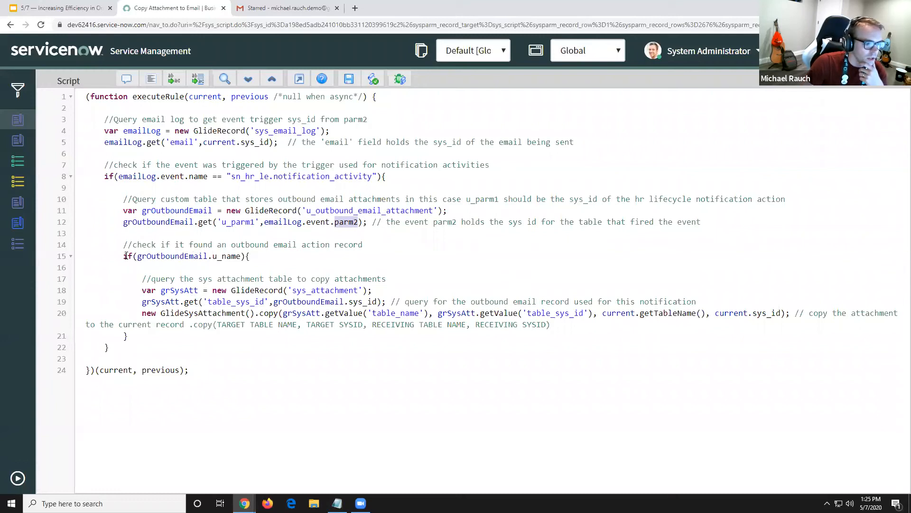
pyautogui.moveTo(125, 256); pyautogui.dragTo(253, 257)
pyautogui.click(255, 259)
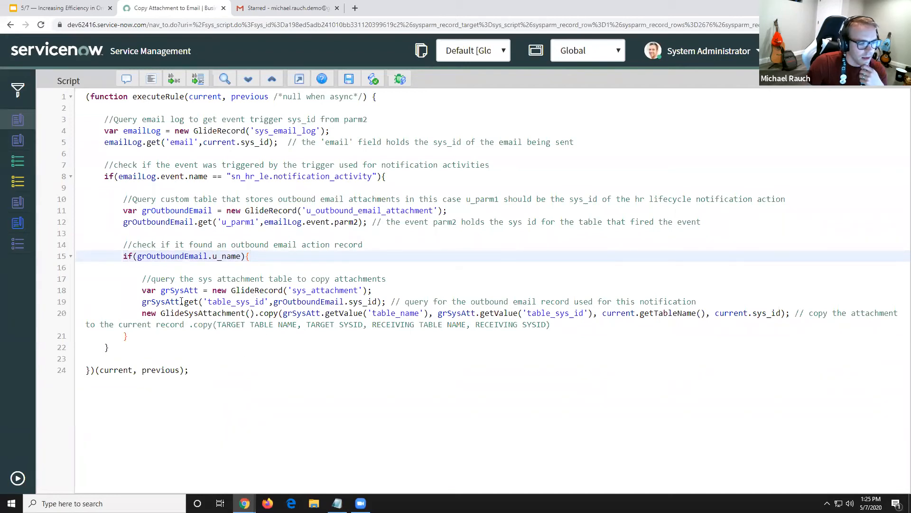
# Examine the sys_attachment query and the source and receiving arguments of the GlideSysAttachment copy call
pyautogui.moveTo(292, 290); pyautogui.dragTo(356, 284)
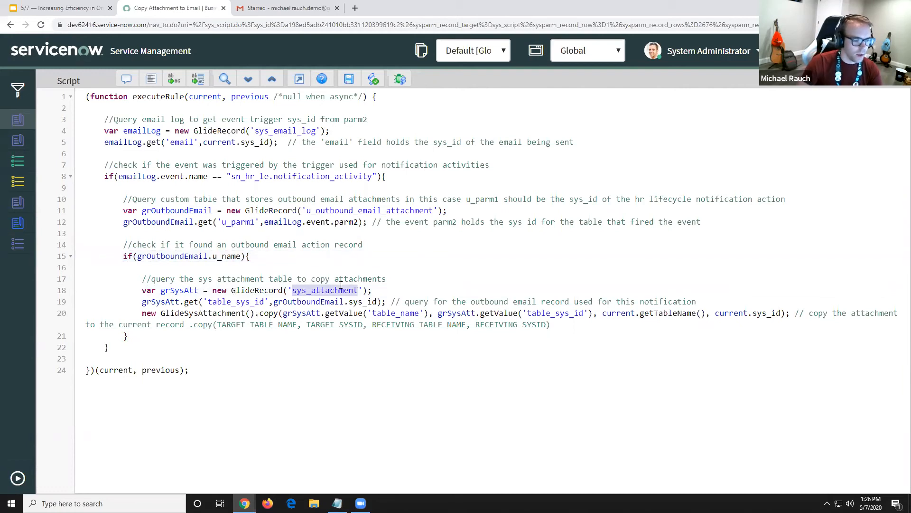
pyautogui.click(143, 313)
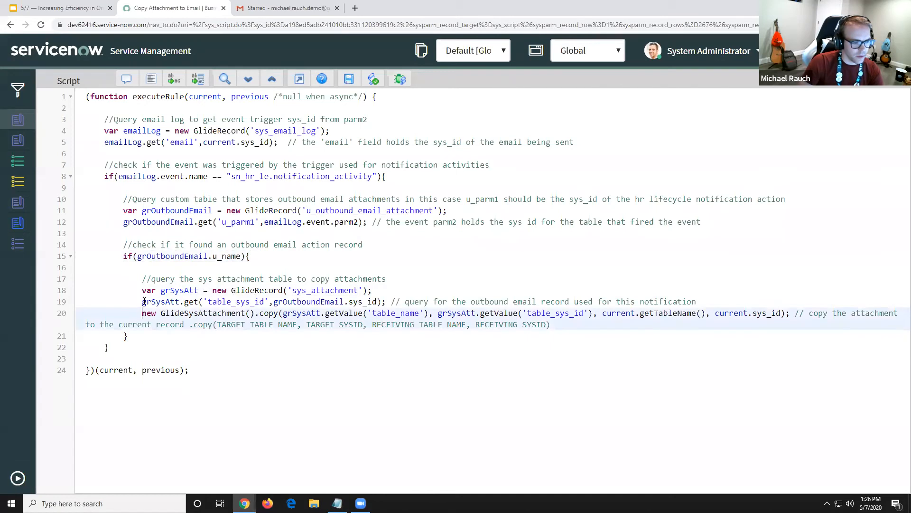
pyautogui.moveTo(142, 302); pyautogui.dragTo(385, 300)
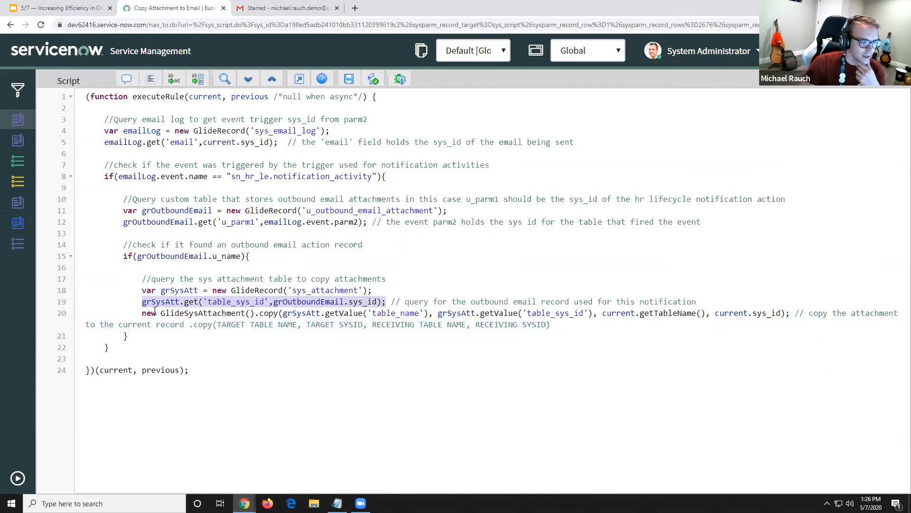
pyautogui.moveTo(142, 312); pyautogui.dragTo(793, 313)
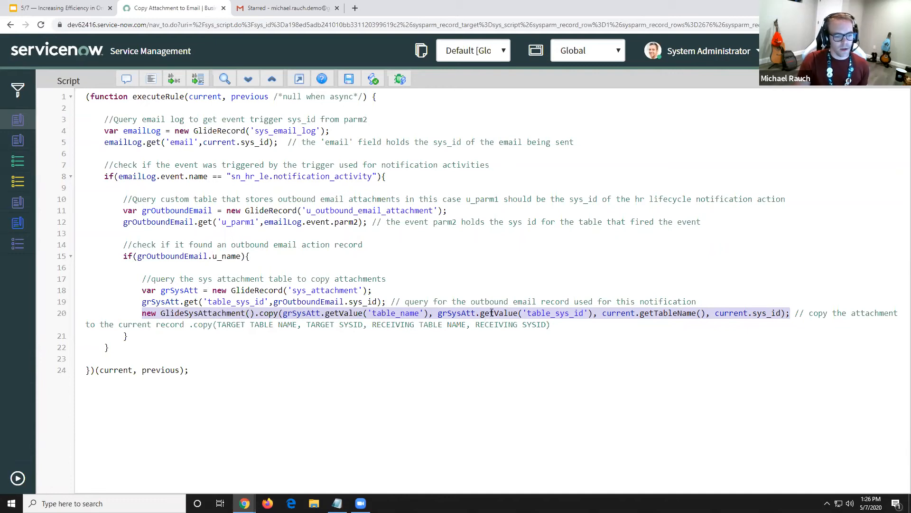
pyautogui.click(439, 313)
pyautogui.moveTo(439, 313); pyautogui.dragTo(594, 313)
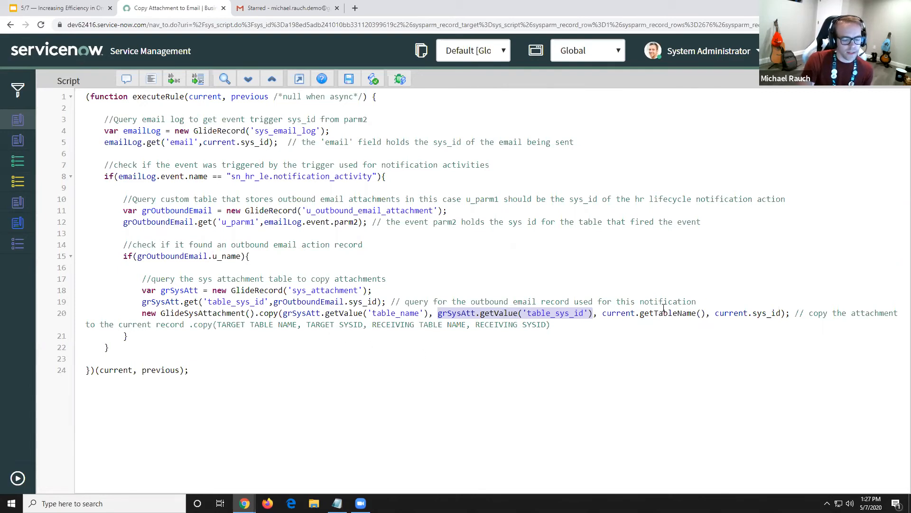
pyautogui.moveTo(603, 313); pyautogui.dragTo(781, 313)
pyautogui.click(603, 314)
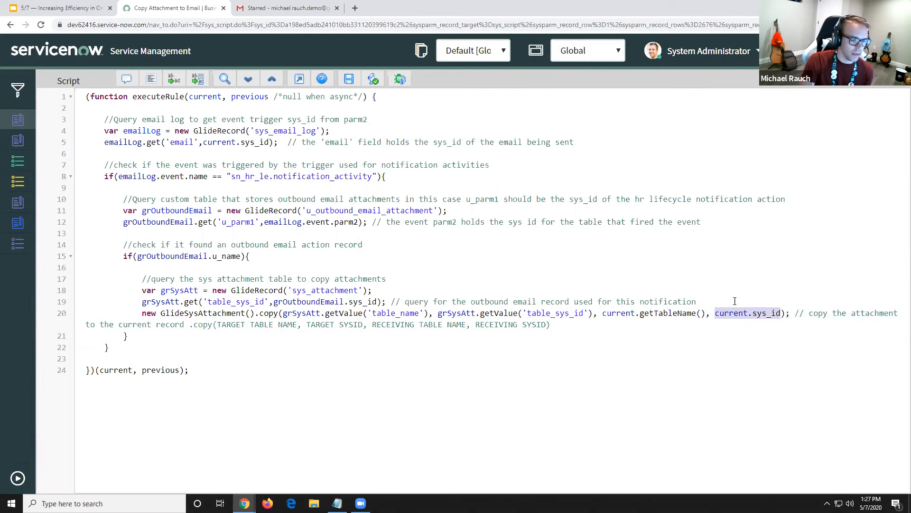
pyautogui.click(562, 324)
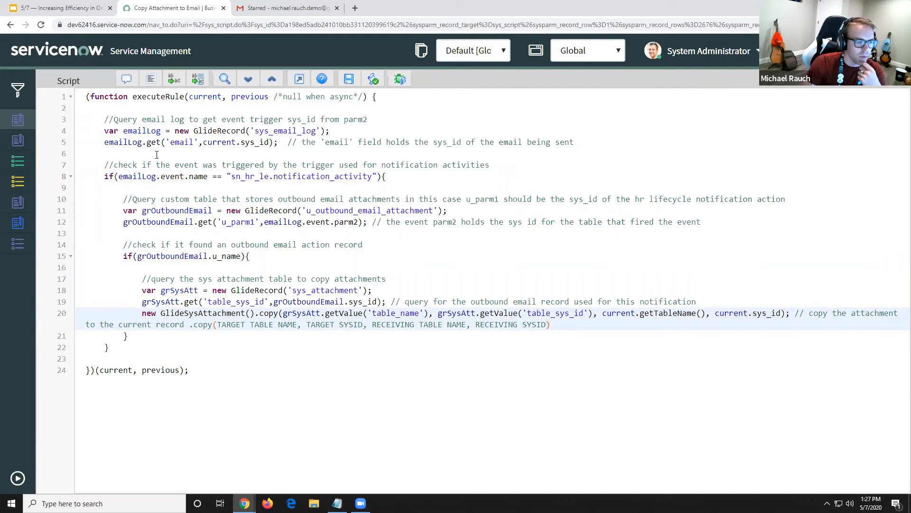
# Go back over the emailLog variable and its sys_email_log GlideRecord query
pyautogui.click(127, 131)
pyautogui.moveTo(128, 130); pyautogui.dragTo(162, 130)
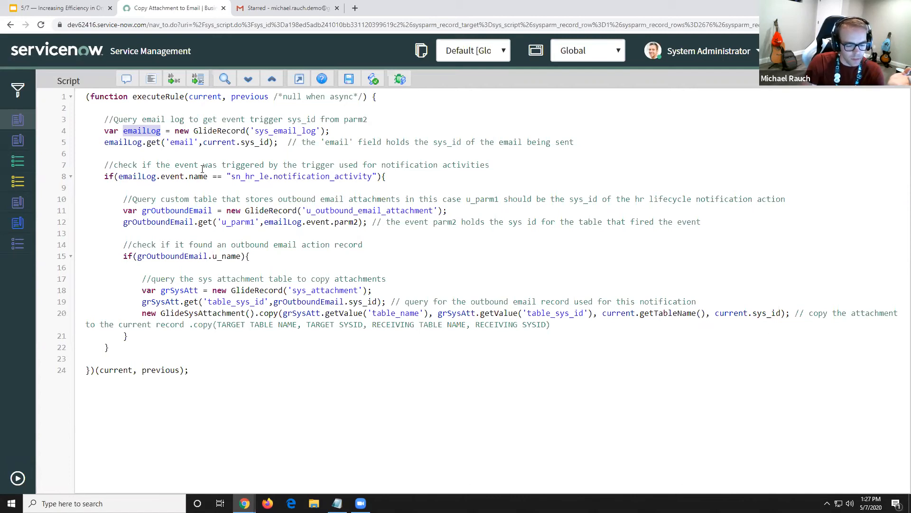
pyautogui.click(285, 131)
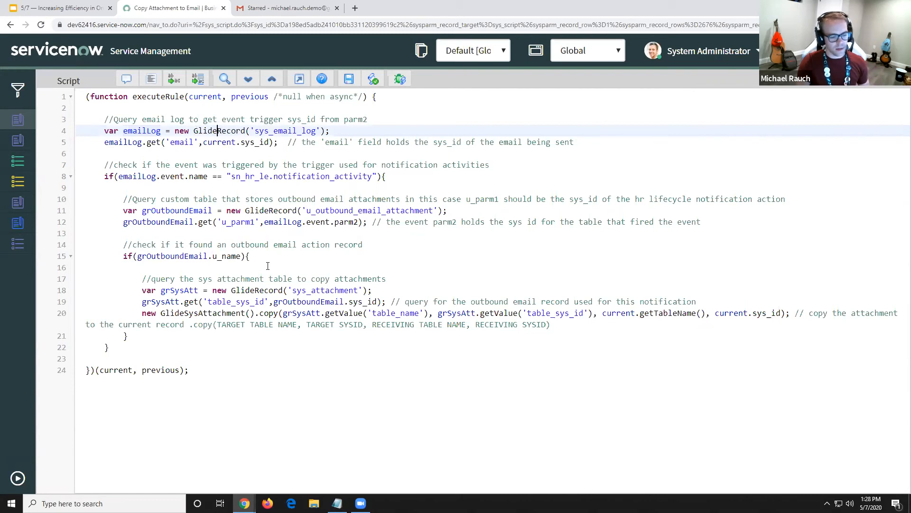
# Switch to the Increasing Efficiency in Onboarding presentation in Google Slides
pyautogui.moveTo(361, 503)
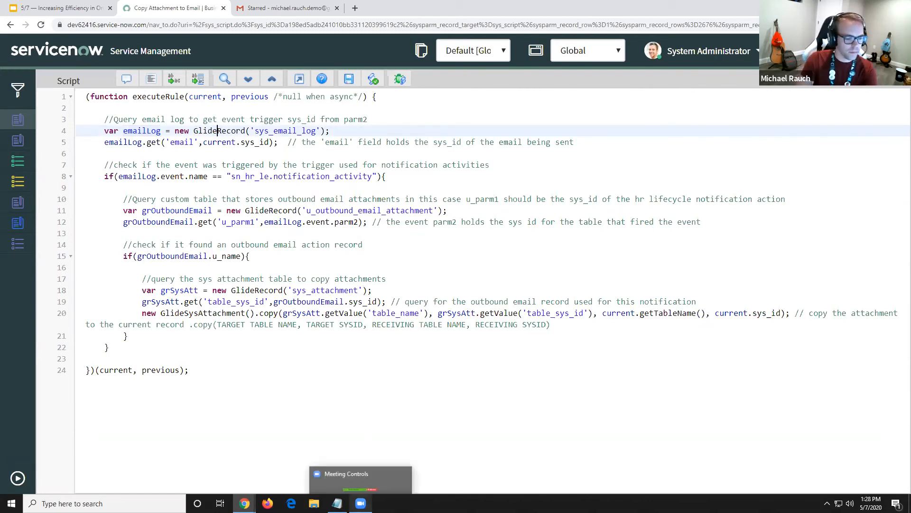
pyautogui.click(347, 433)
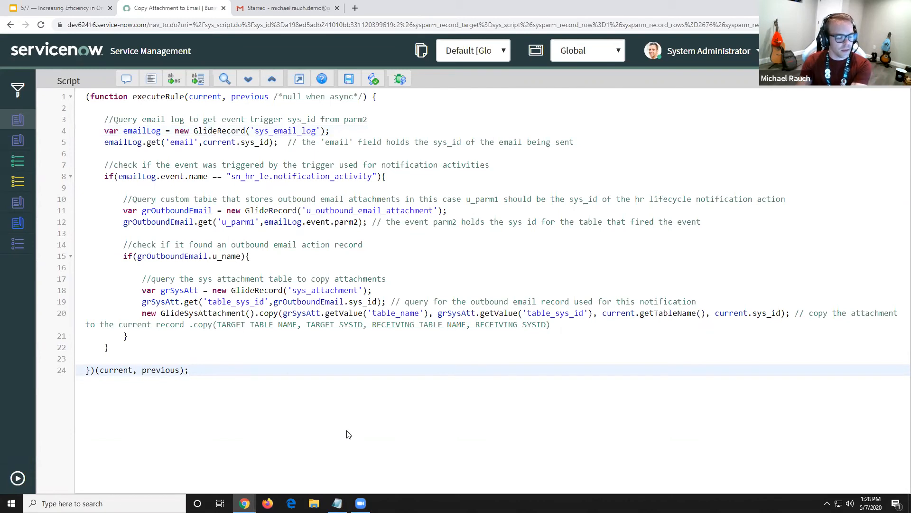
pyautogui.moveTo(361, 503)
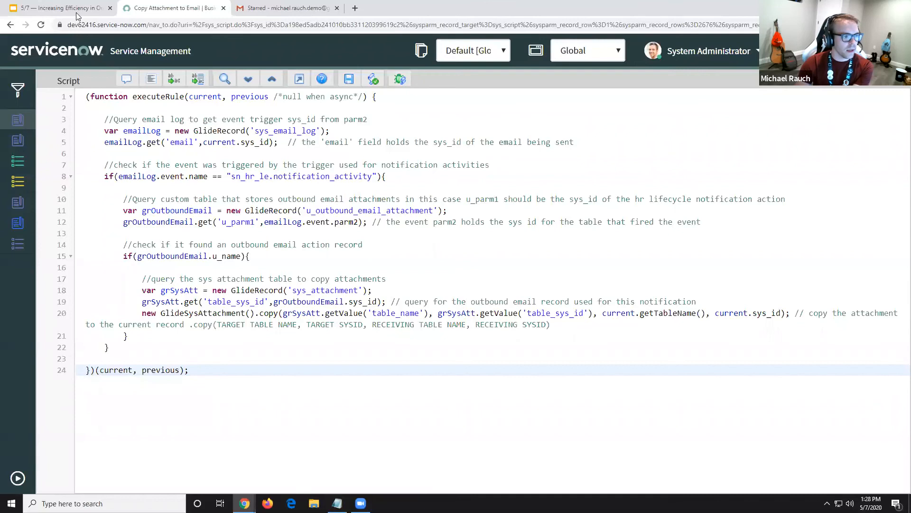
pyautogui.click(62, 8)
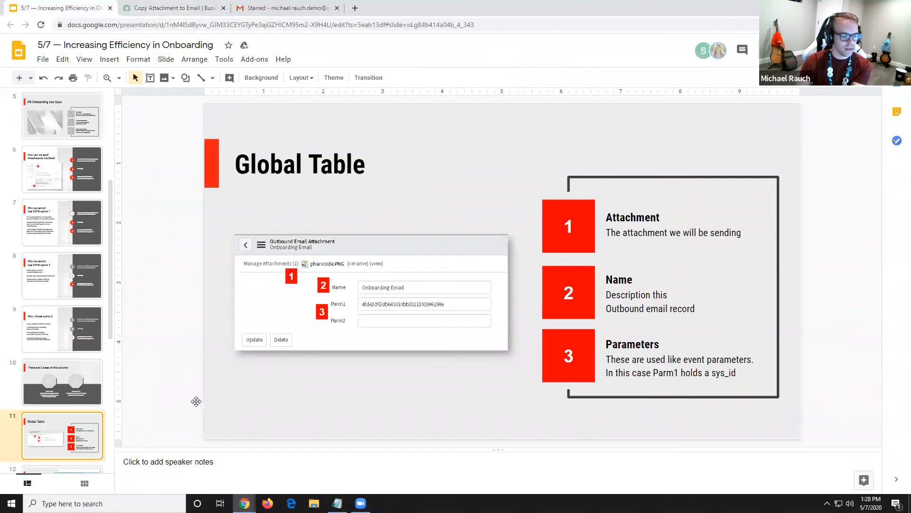